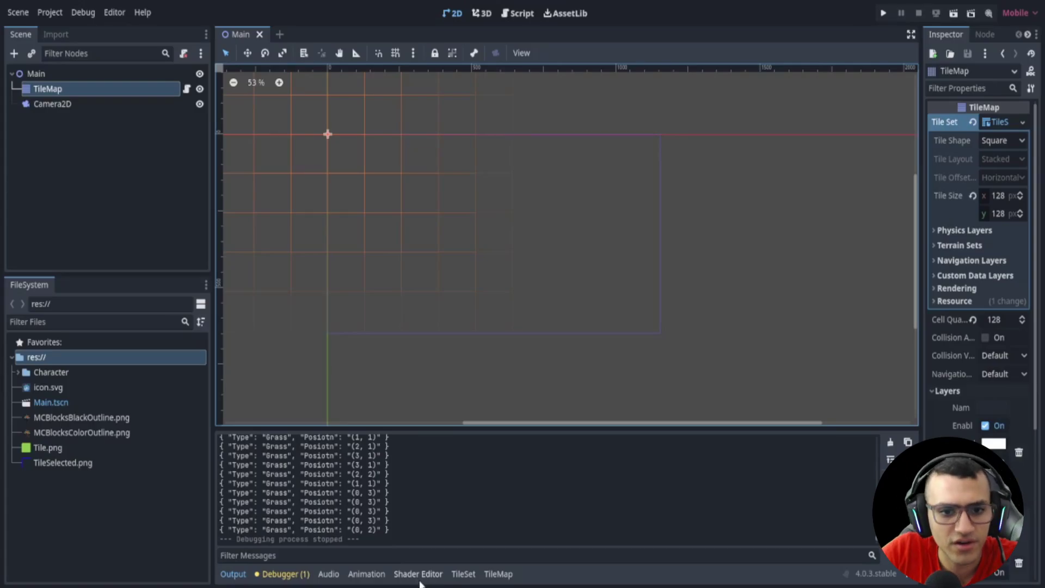
Pan the canvas and reselect the TileMap node to bring up its tile palette
middle_drag(294, 285, 318, 255)
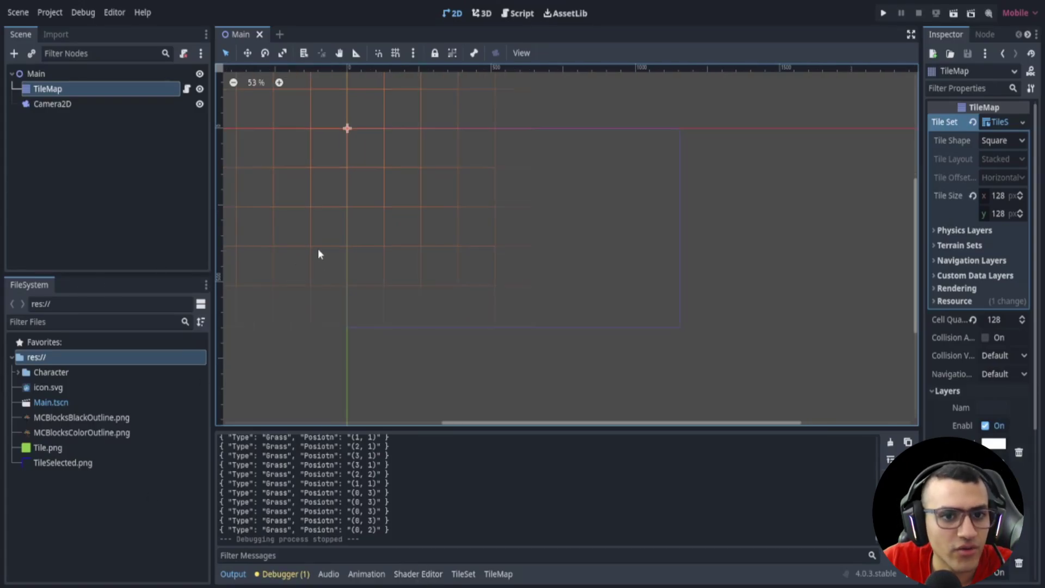
drag(211, 313, 217, 313)
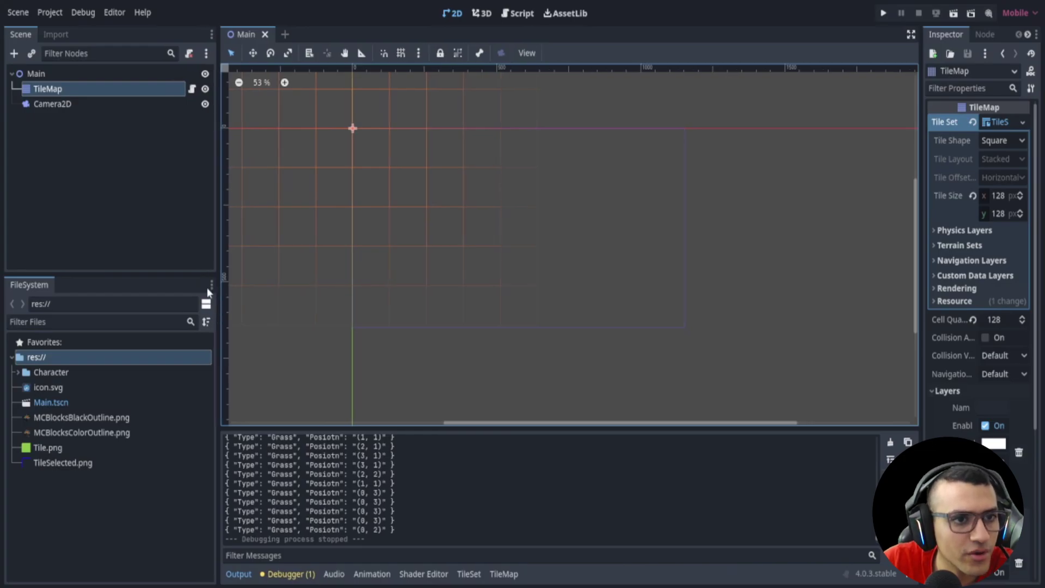
click(149, 115)
click(147, 103)
click(146, 92)
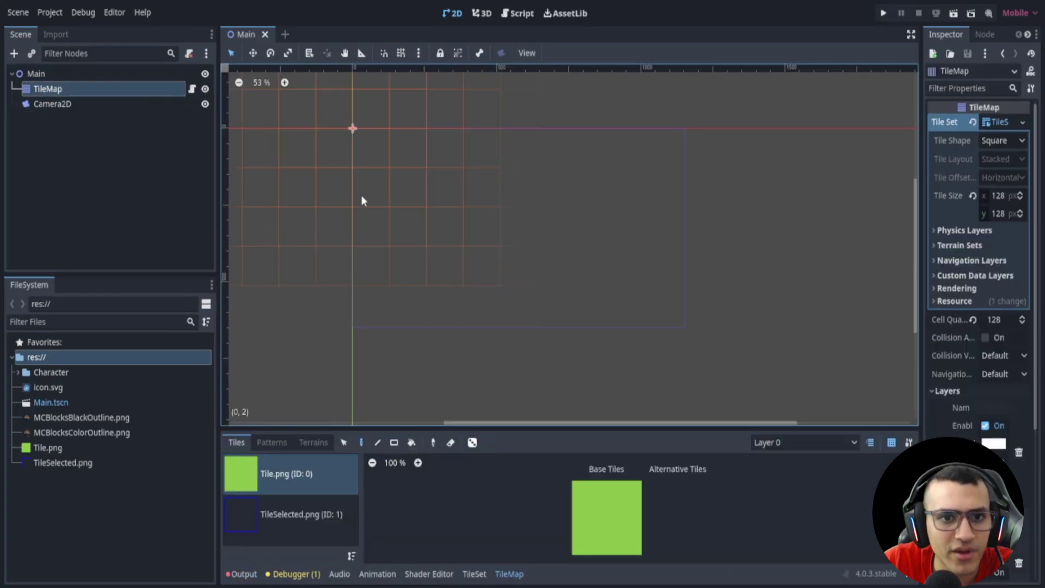
Test-run the grass tile scene, close the game, and cancel the accidental Delete node prompt
click(884, 13)
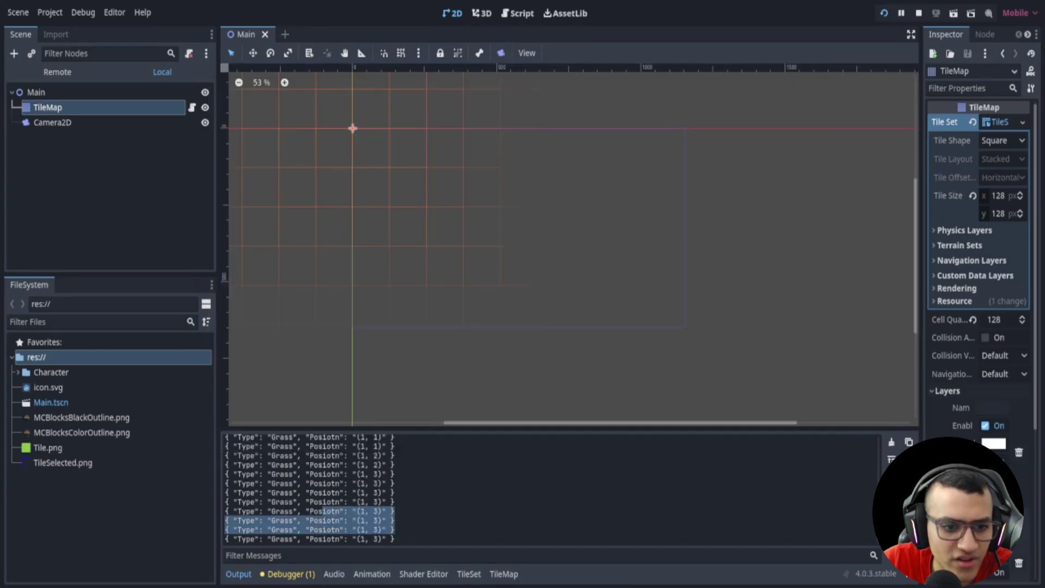
key(F8)
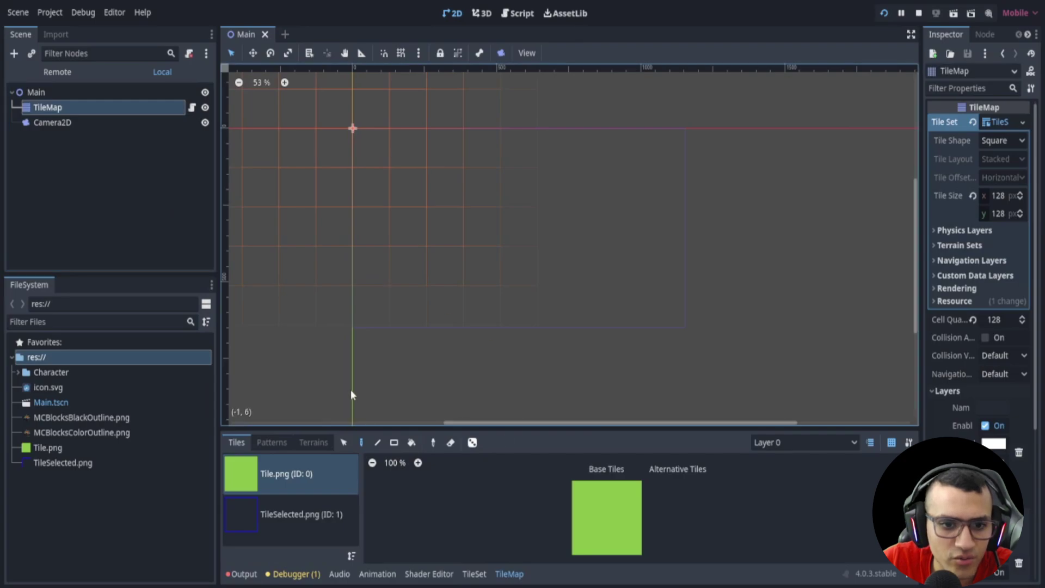
click(312, 401)
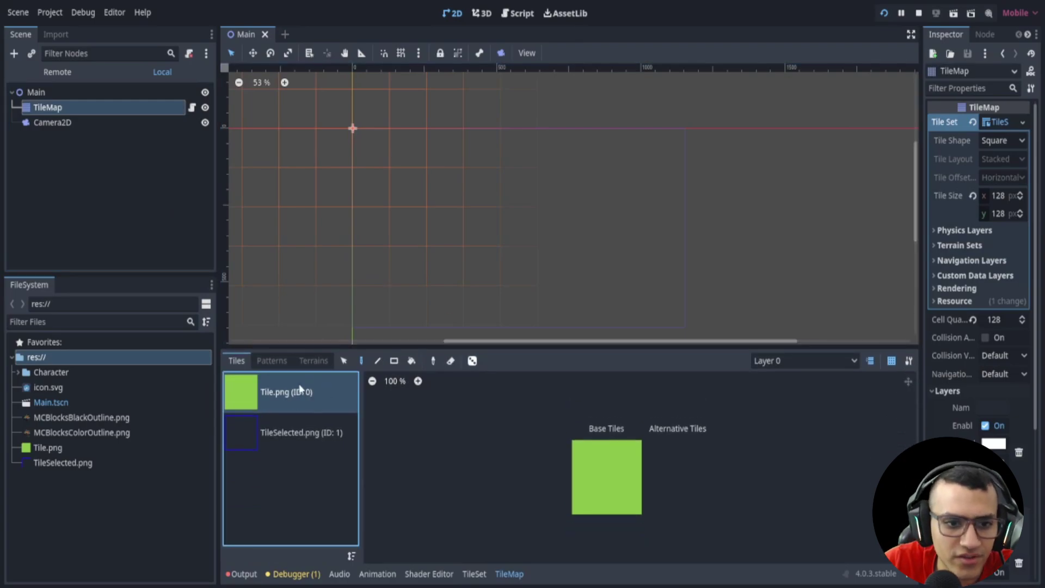
key(Delete)
click(540, 315)
click(294, 394)
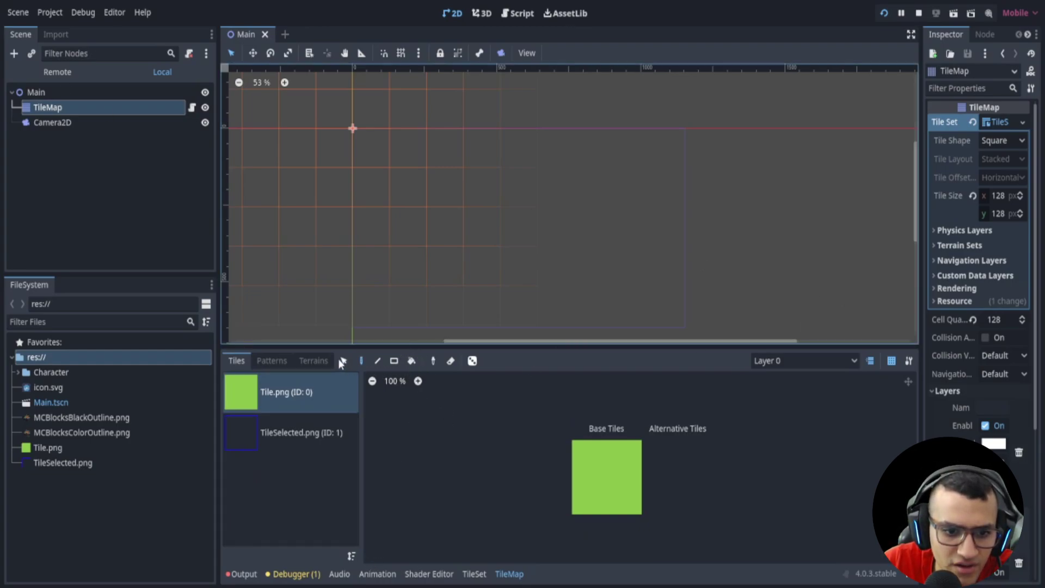
Remove the Tile.png and TileSelected.png sources from the TileSet
click(479, 577)
click(285, 395)
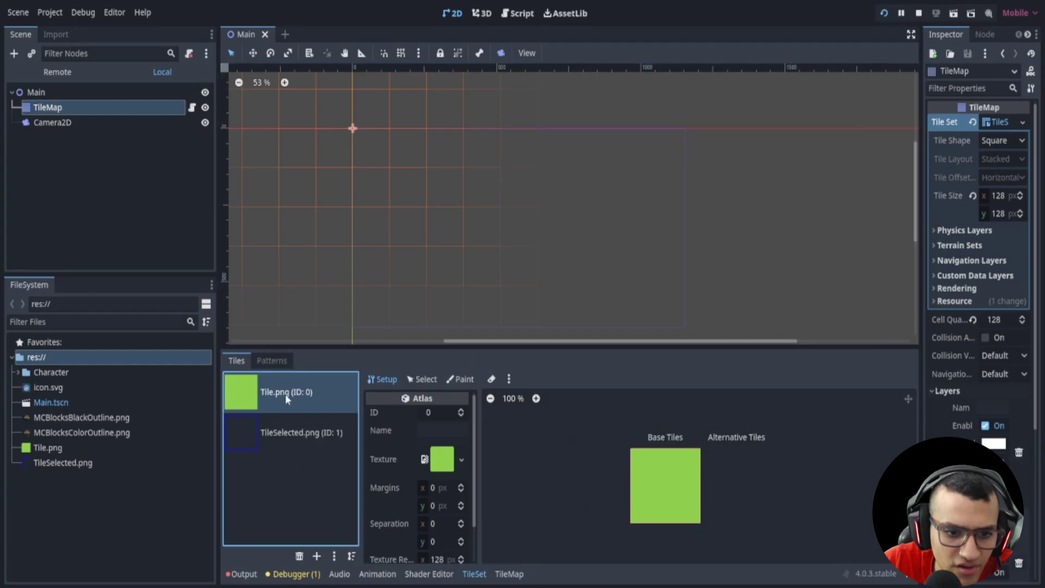
click(301, 555)
click(300, 556)
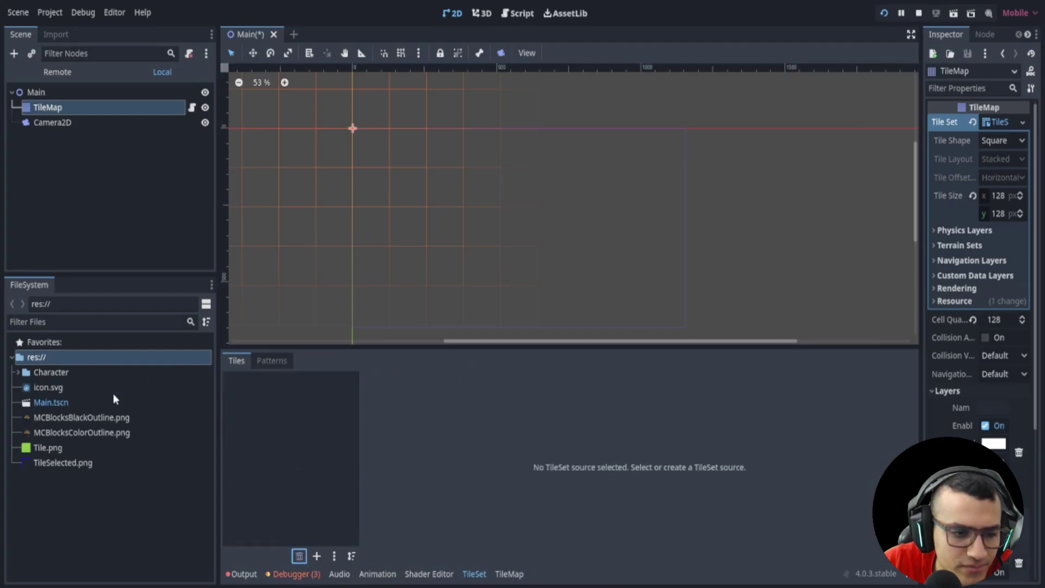
Add MCBlocksColorOutline.png and MCBlocksBlackOutline.png as atlas sources with auto-created tiles
drag(75, 429, 281, 432)
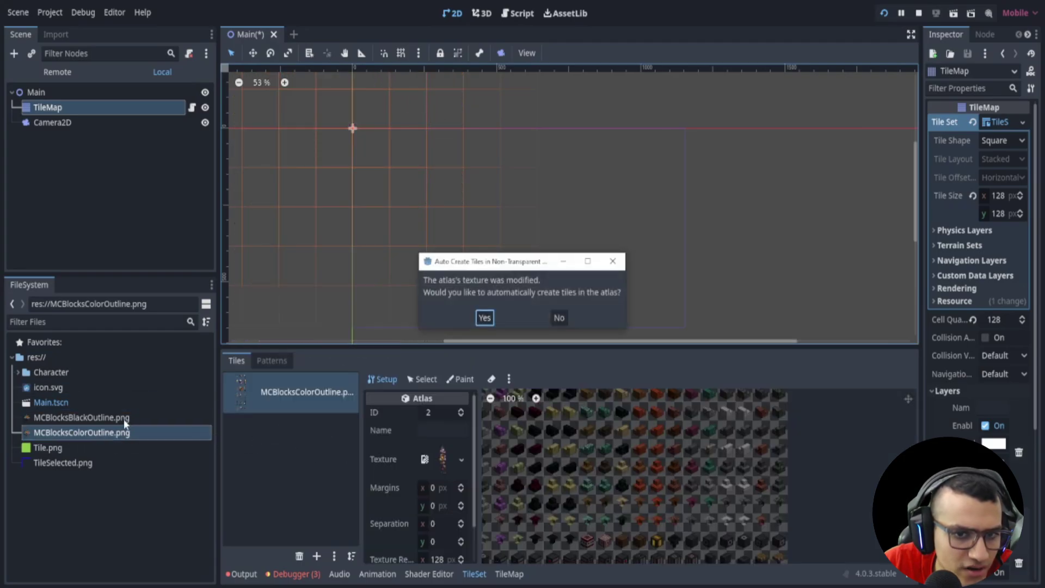
click(485, 317)
drag(109, 417, 324, 438)
click(484, 317)
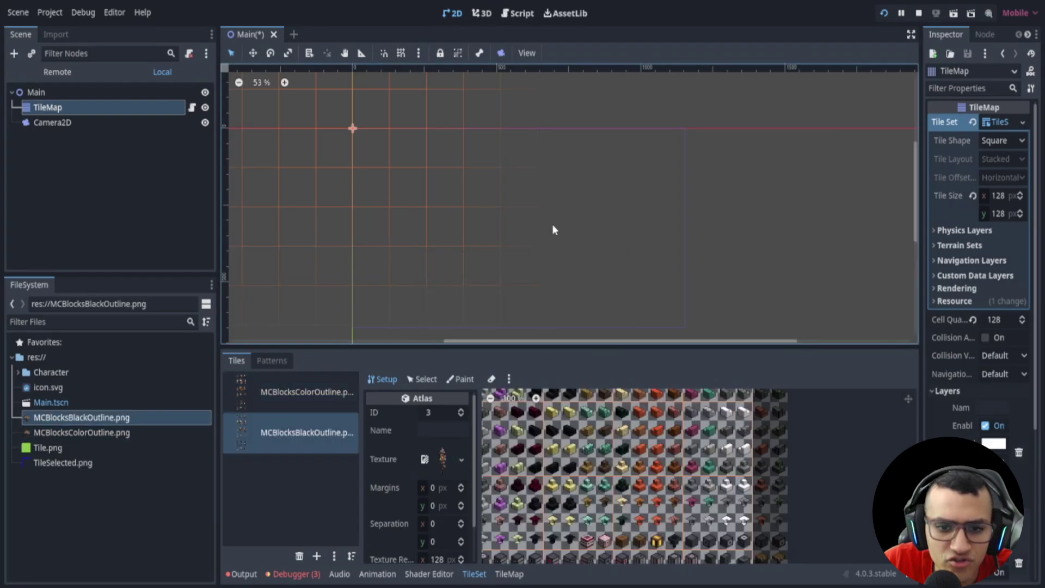
scroll(598, 512, up, 10)
scroll(598, 512, up, 5)
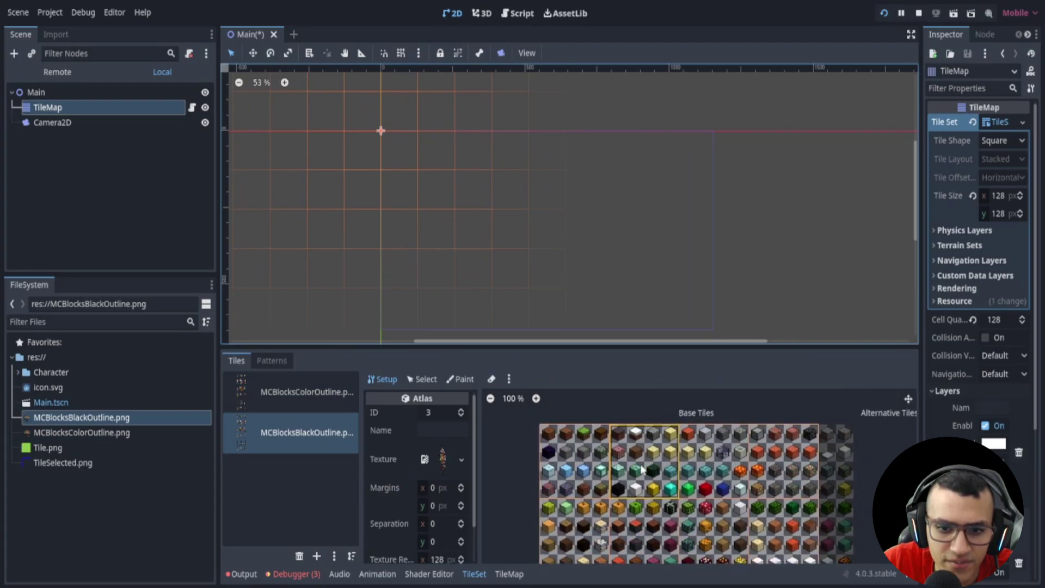
click(509, 574)
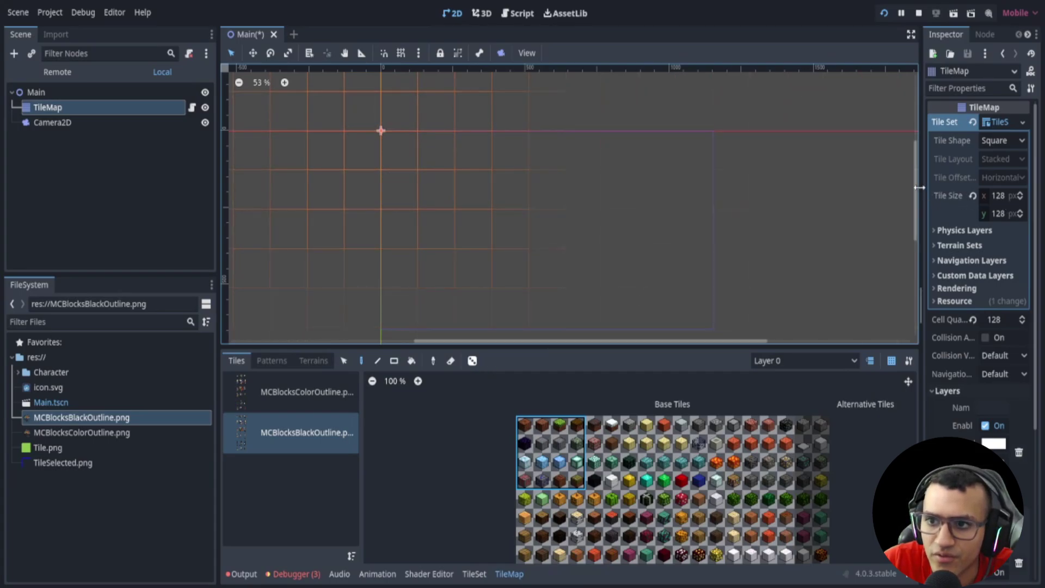
Set the TileSet's Tile Size to x 24, y 12 in the Inspector
drag(919, 187, 913, 196)
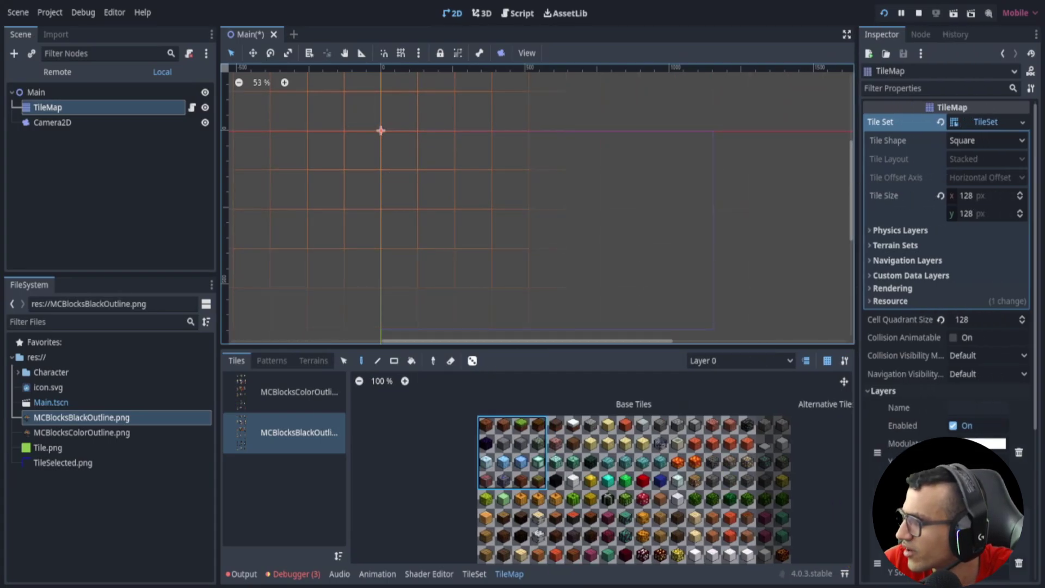
click(974, 196)
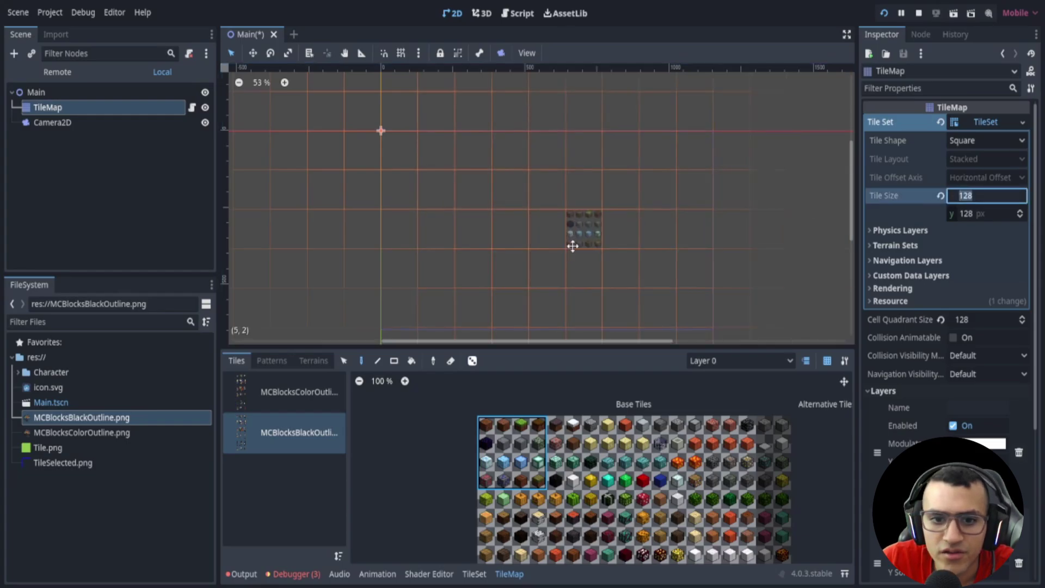
scroll(412, 134, up, 6)
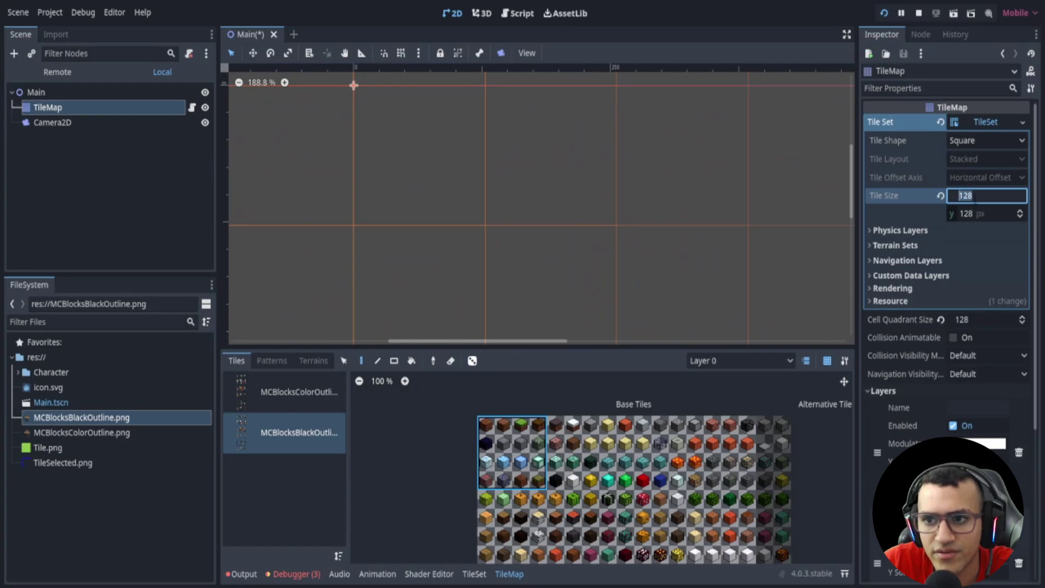
text(24)
key(Tab)
text(12)
key(Return)
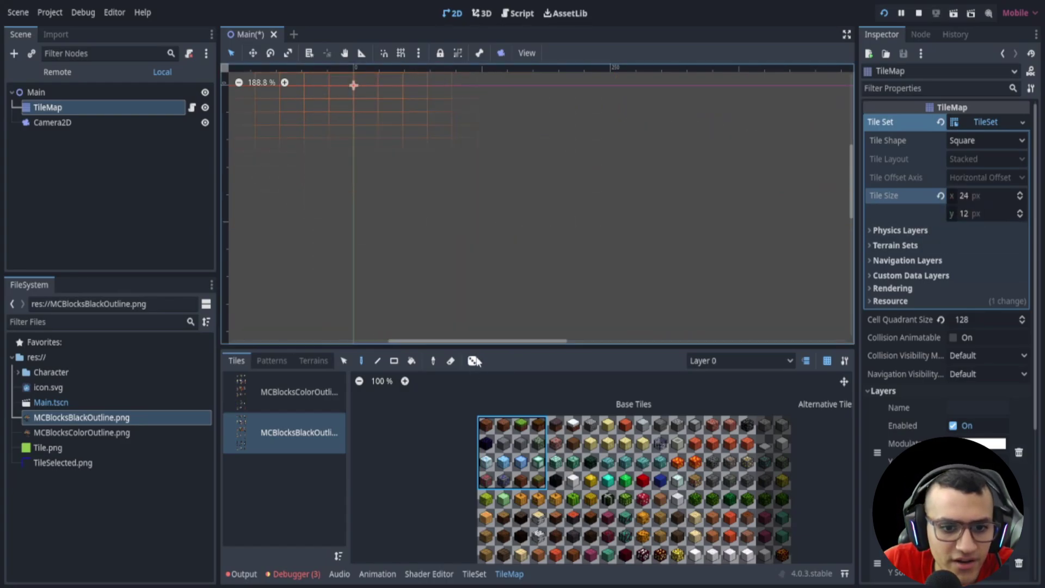
click(471, 571)
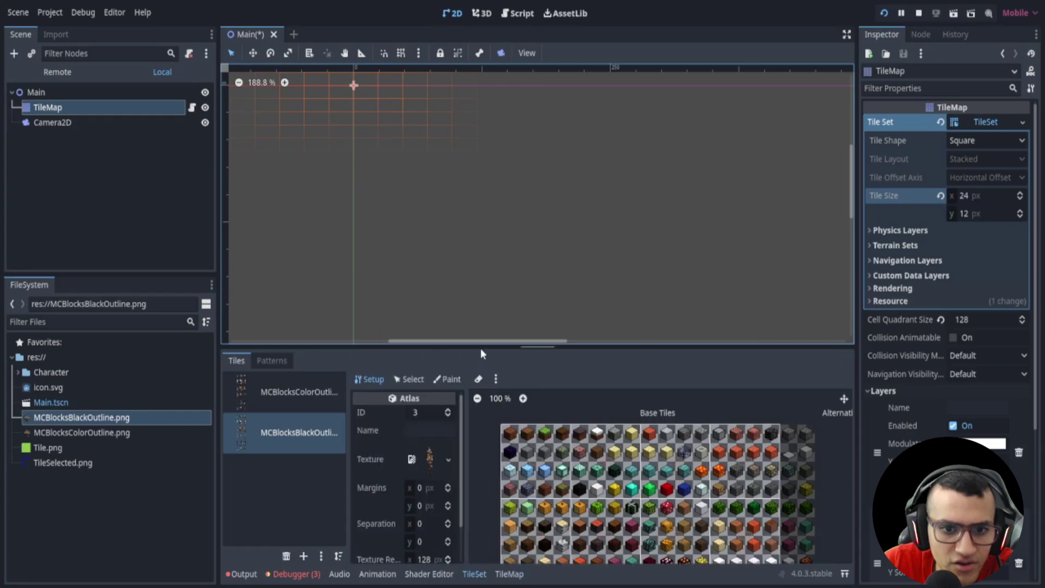
Set the black-outline atlas texture region width to 24 px
drag(480, 349, 485, 268)
click(442, 488)
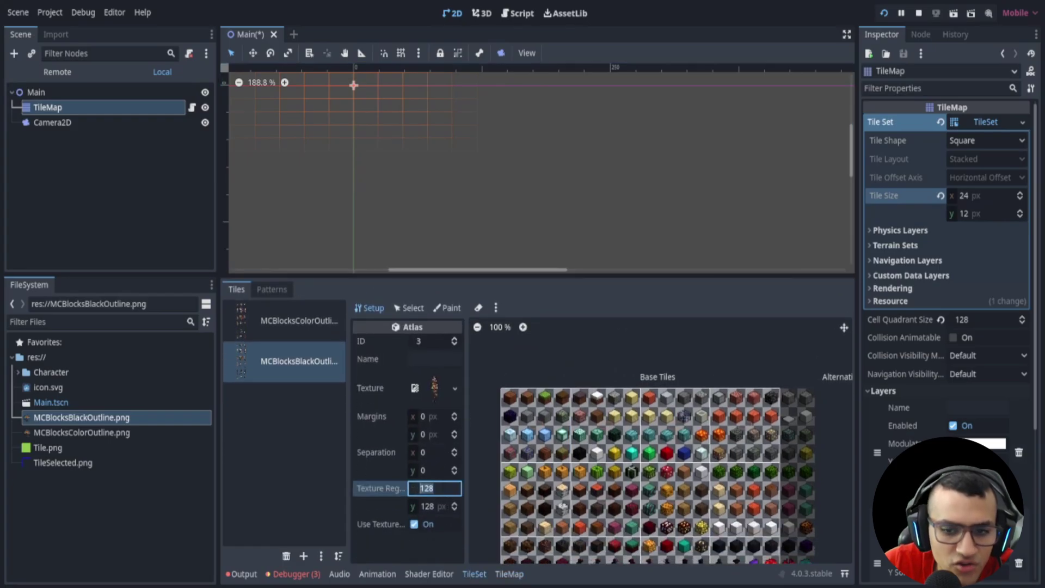
text(24)
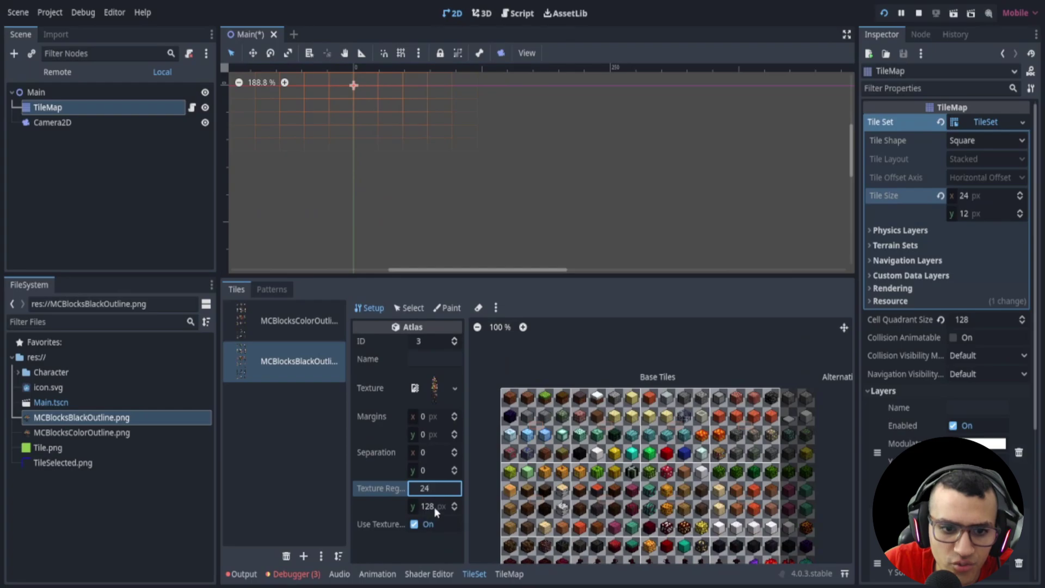
click(434, 506)
key(BackSpace)
key(Return)
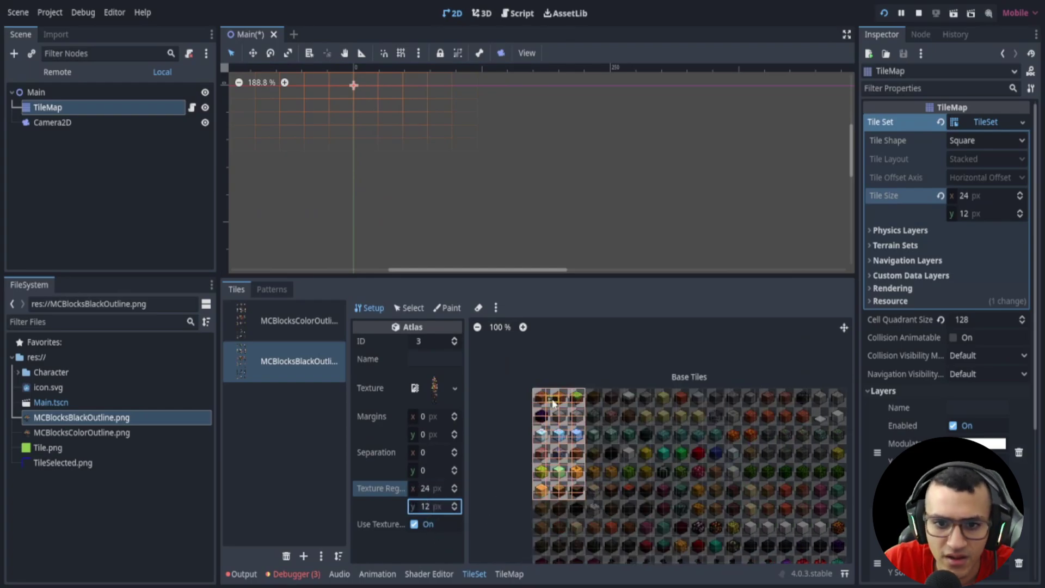
Give the black-outline atlas 4 px margins and 8 px separation on both axes
click(429, 416)
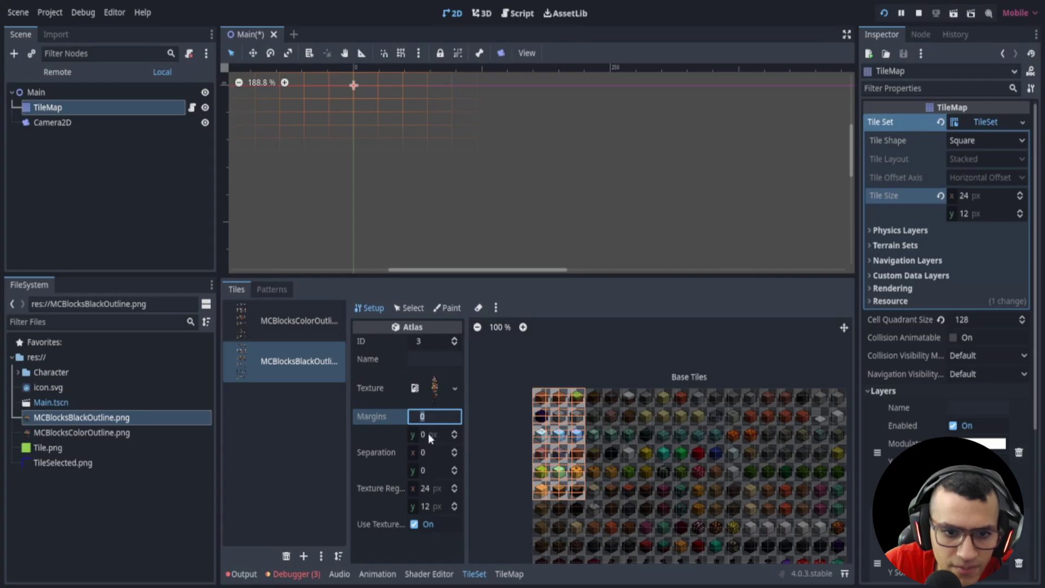
text(4)
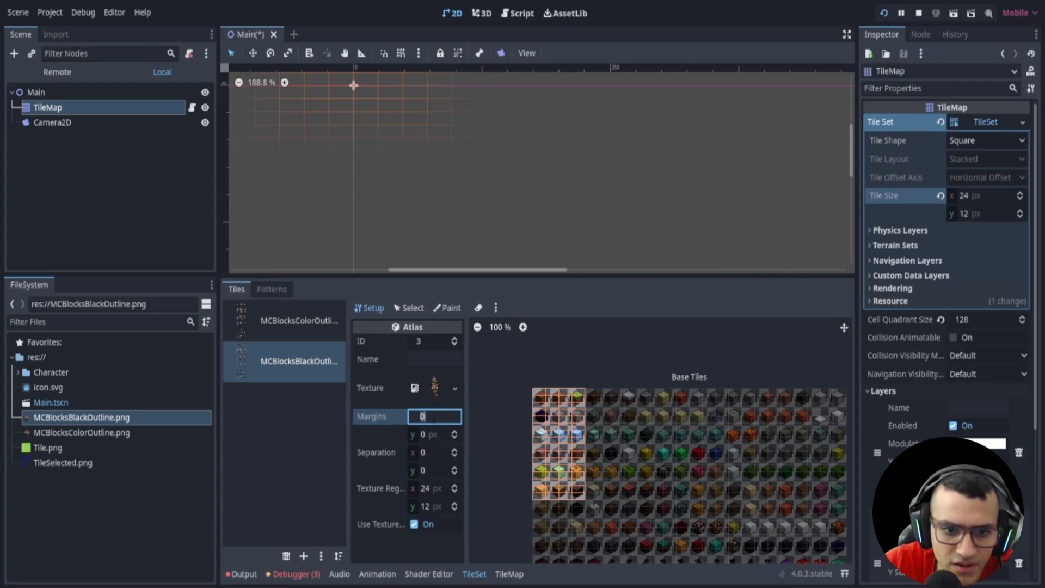
click(434, 433)
text(4)
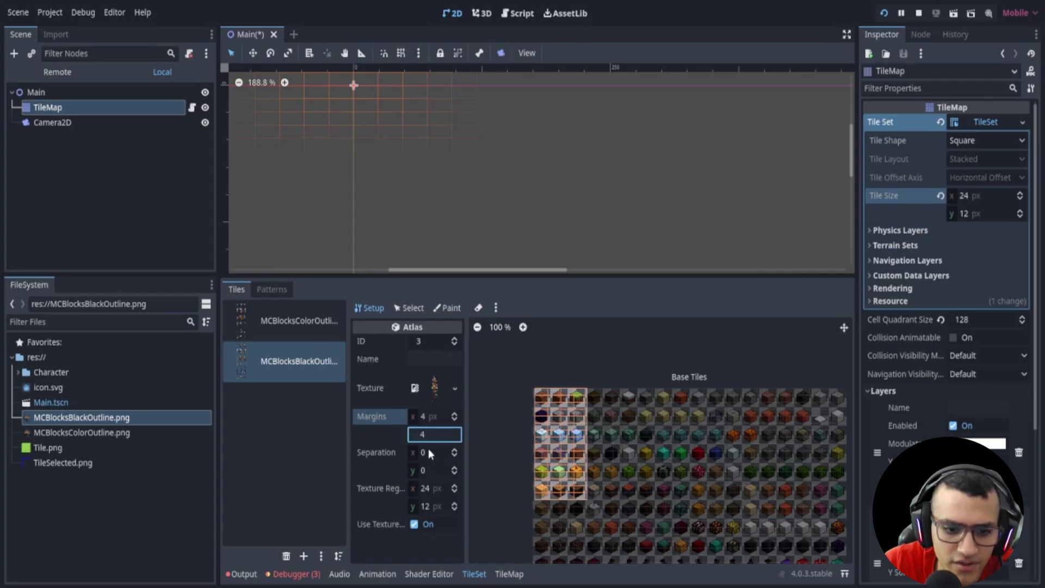
click(429, 453)
text(8)
click(429, 469)
text(8)
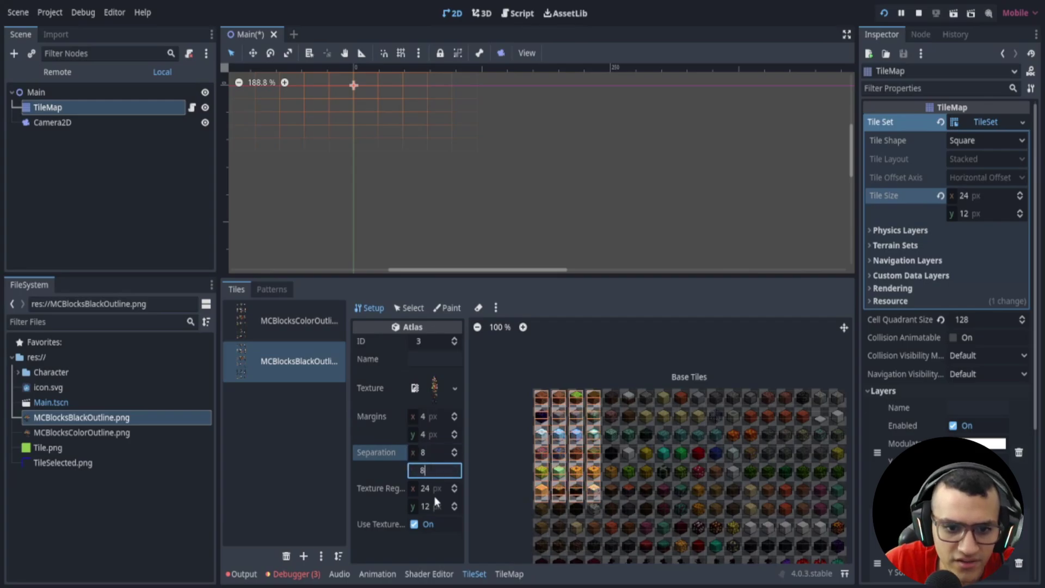
Set the texture region height to 24 px and zoom the atlas to check the tiles
click(434, 505)
text(24)
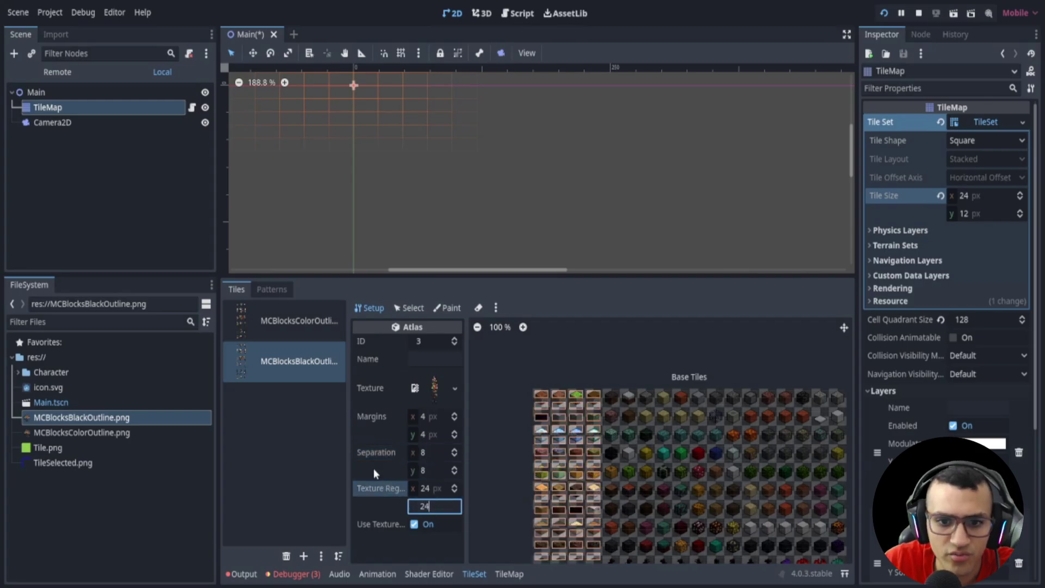
key(Return)
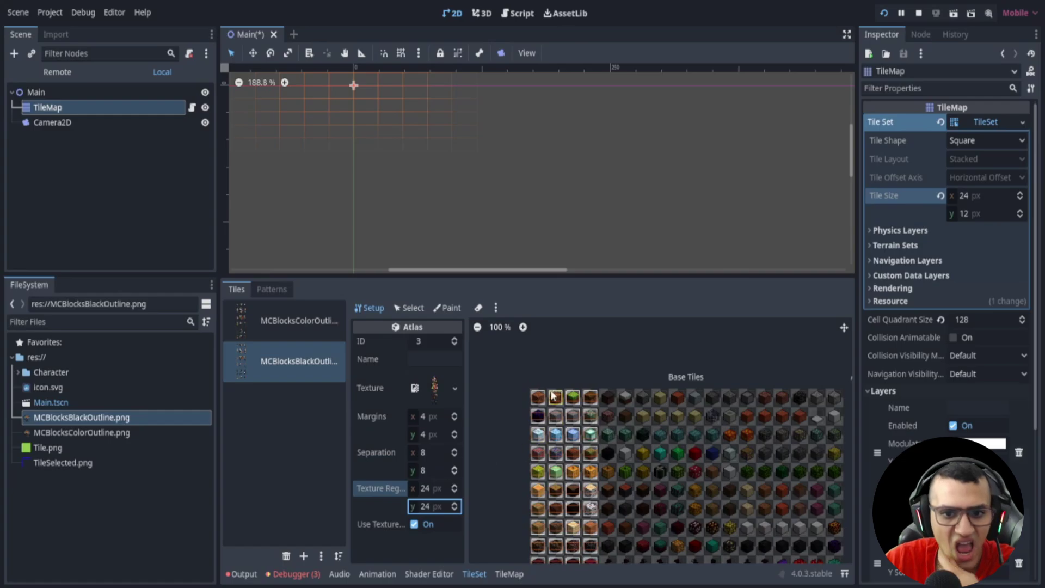
scroll(577, 382, up, 5)
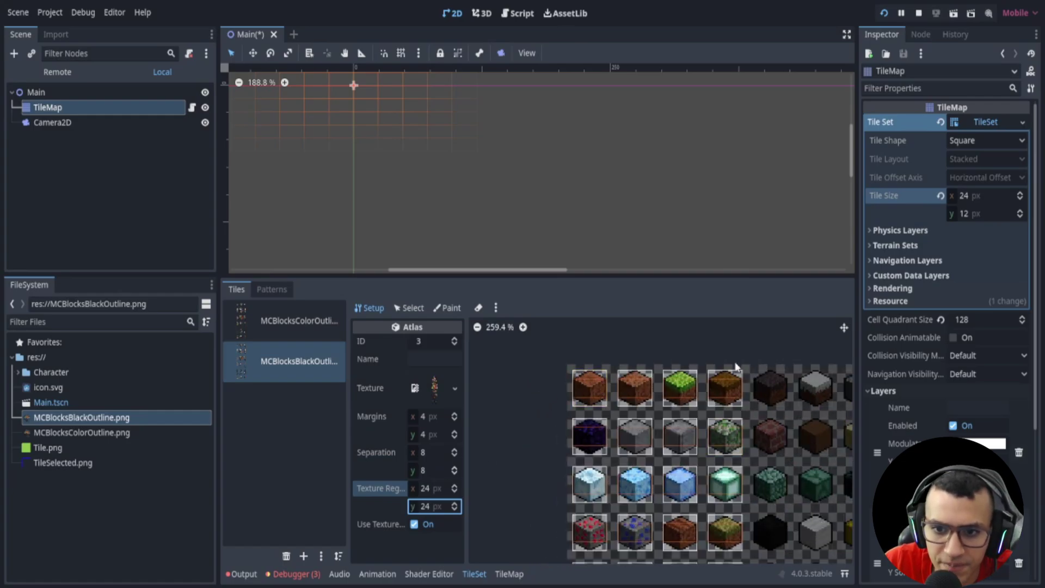
scroll(675, 390, down, 5)
scroll(675, 388, down, 6)
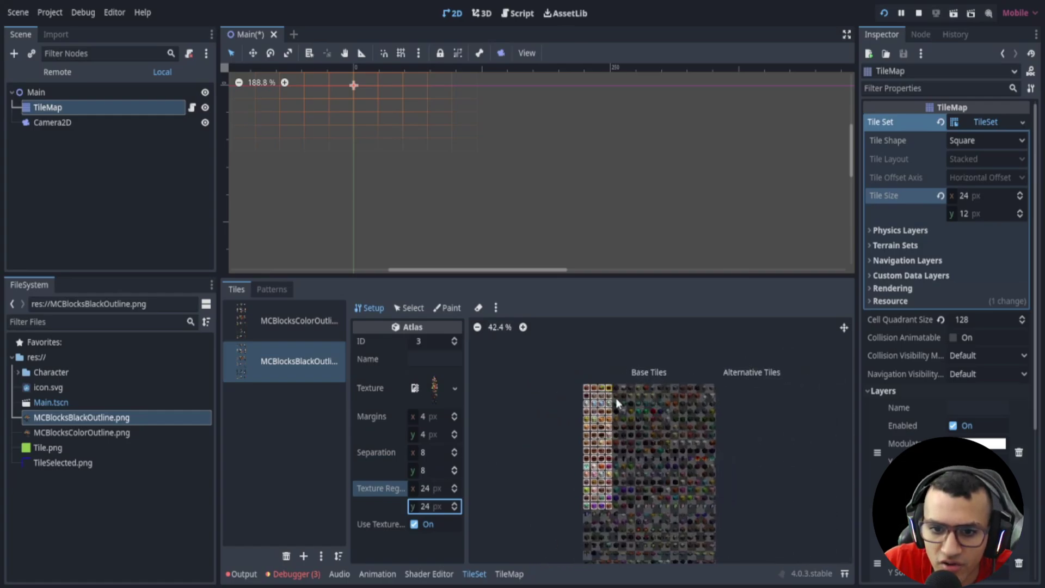
scroll(637, 384, up, 8)
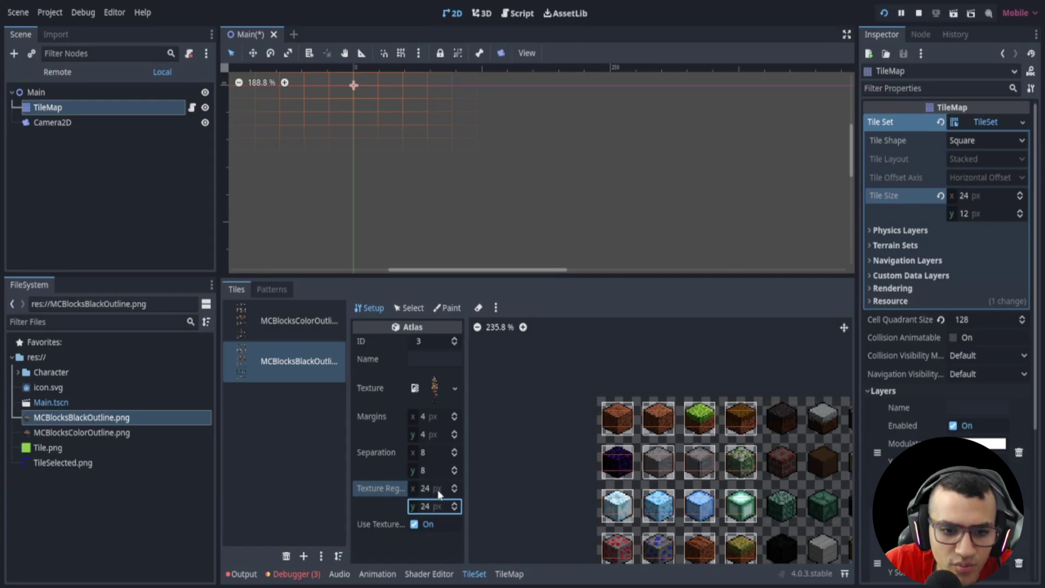
Paint a cluster of dirt blocks starting at cell (0, 0)
click(510, 575)
click(571, 411)
click(369, 100)
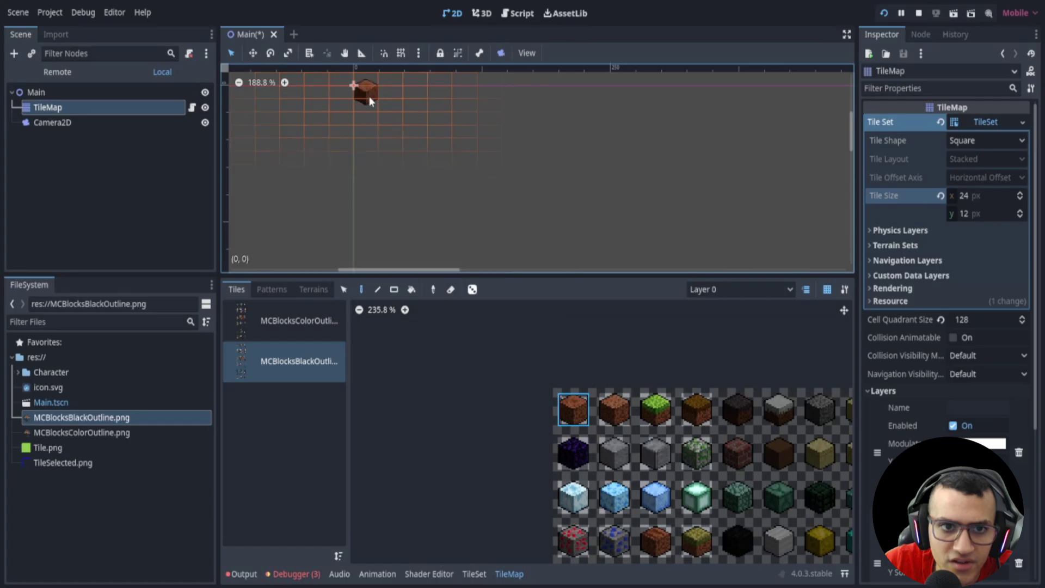
mouse_move(373, 102)
mouse_down()
mouse_move(408, 121)
mouse_move(388, 106)
mouse_move(403, 146)
mouse_move(413, 106)
mouse_move(380, 135)
mouse_move(417, 128)
mouse_move(387, 115)
mouse_move(366, 164)
mouse_move(370, 121)
mouse_move(368, 173)
mouse_move(434, 217)
mouse_move(366, 170)
mouse_up()
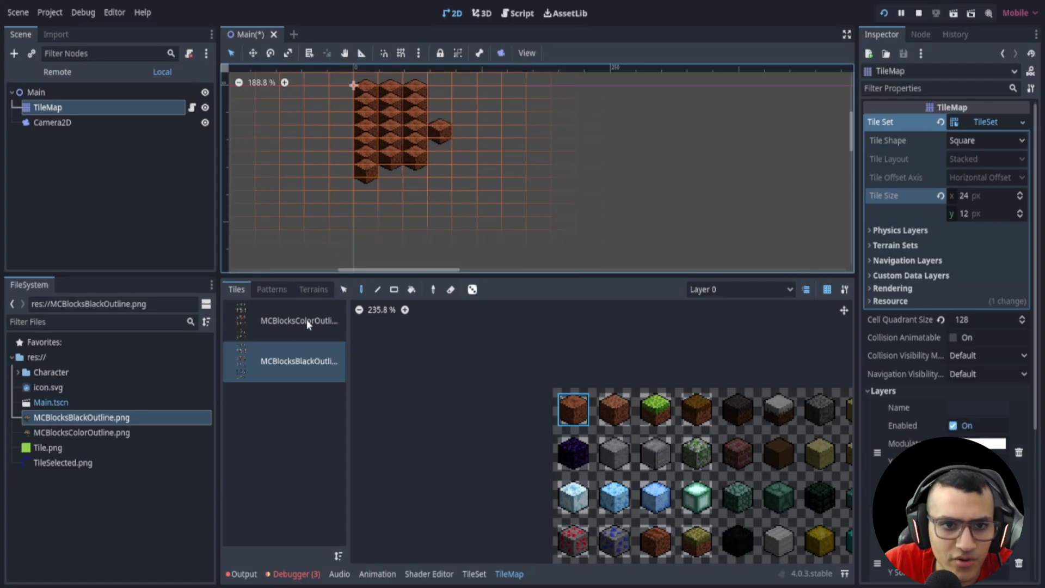
Return to the MCBlocksBlackOutline atlas settings in the TileSet editor
click(288, 322)
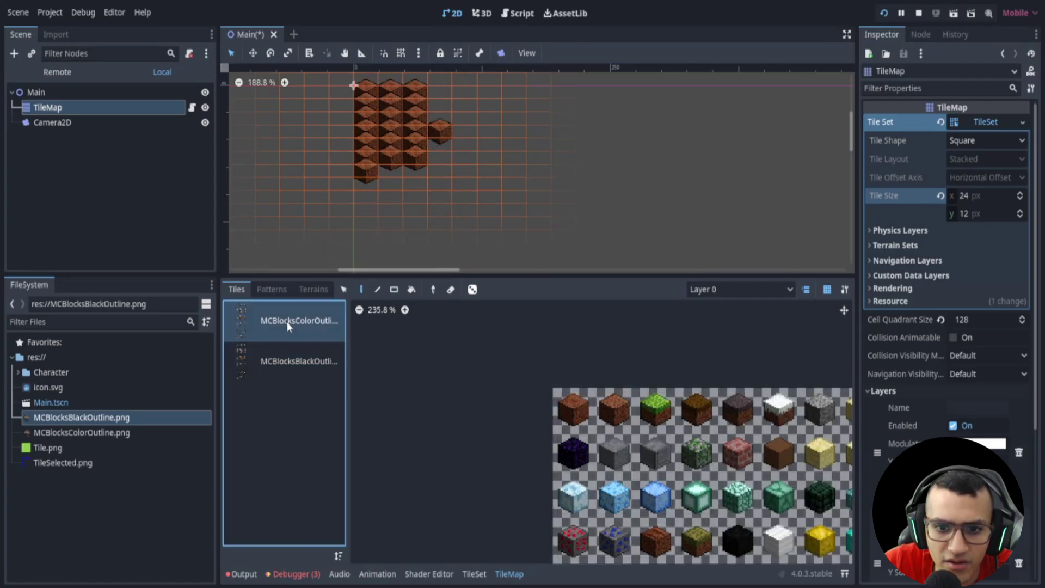
click(474, 574)
click(311, 362)
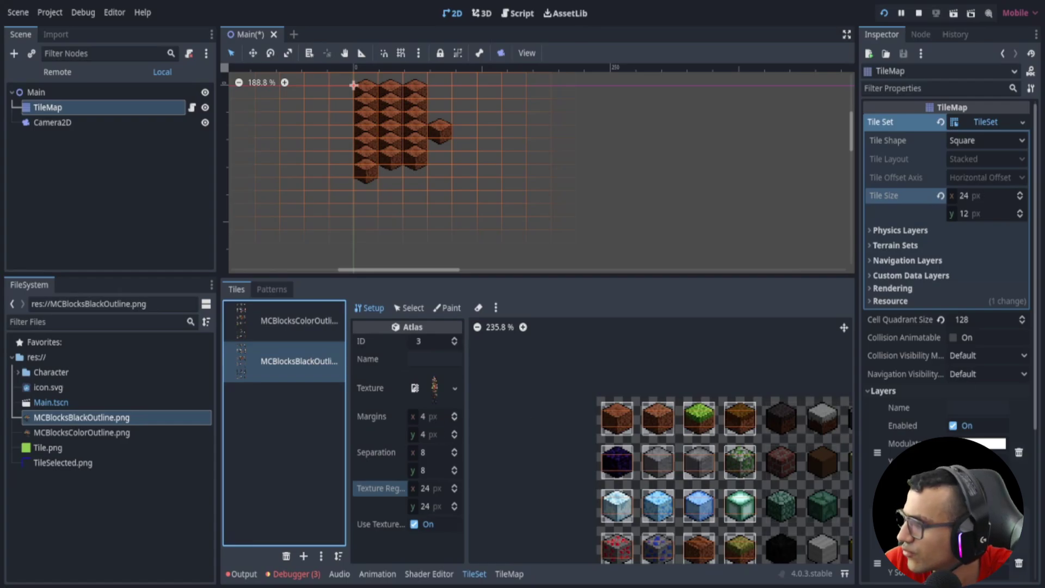
Set the TileMap's Cell Quadrant Size to 24 and reselect the TileMap
click(964, 320)
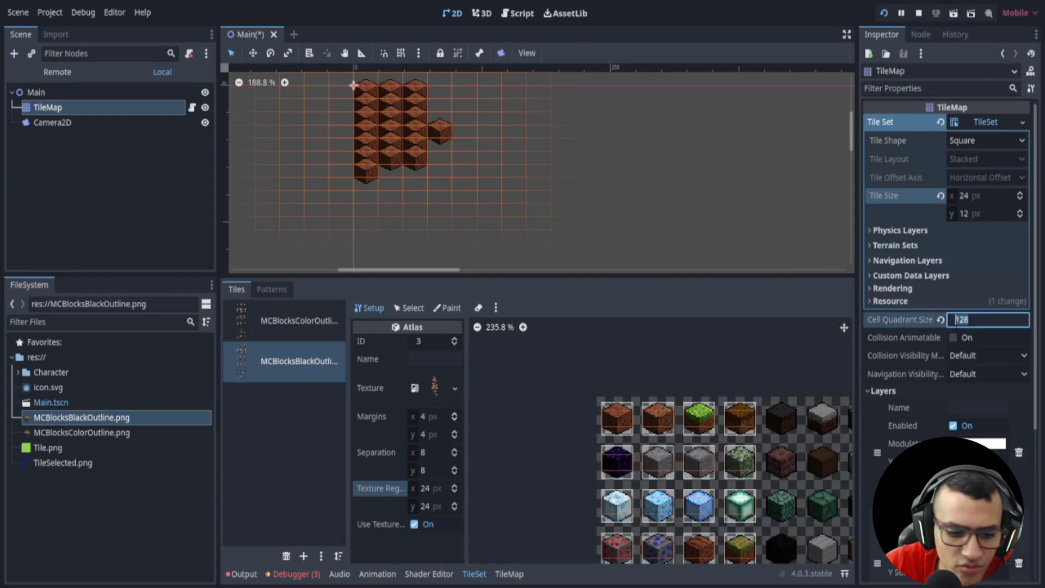
text(24)
click(632, 207)
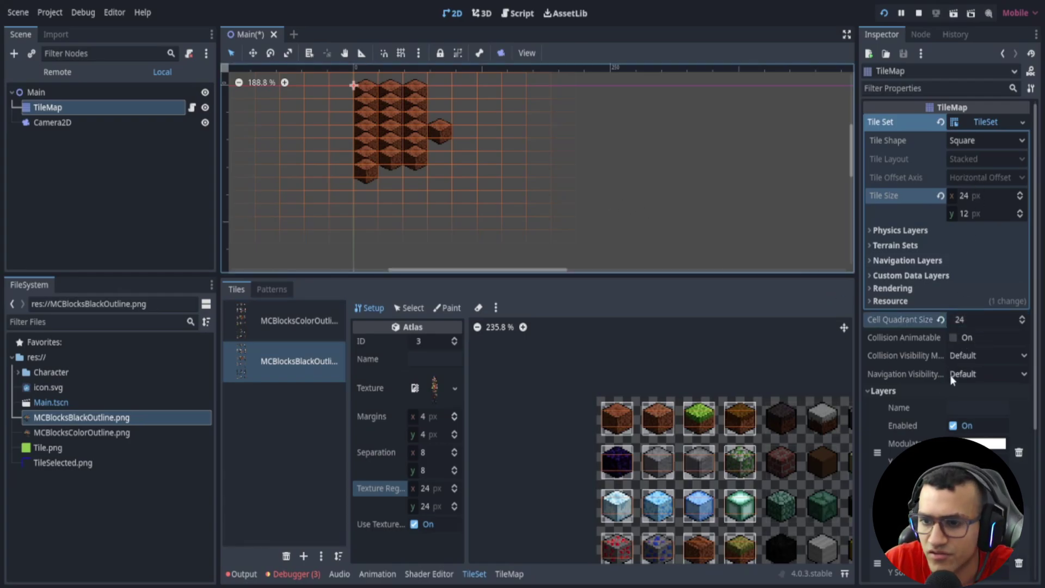
click(440, 116)
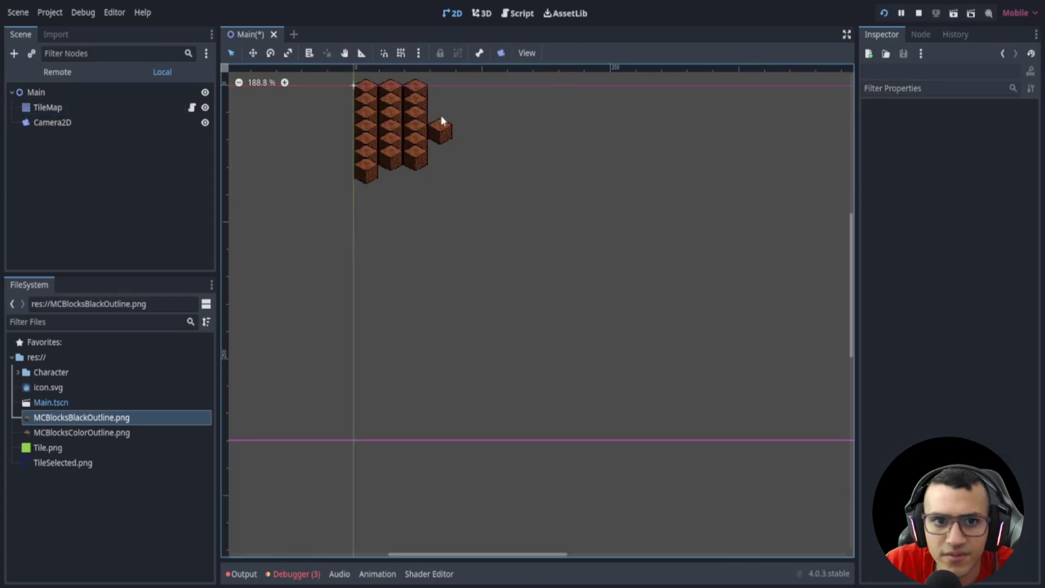
click(163, 107)
Paint two more columns of dirt blocks to the right of the cluster
click(509, 574)
click(509, 574)
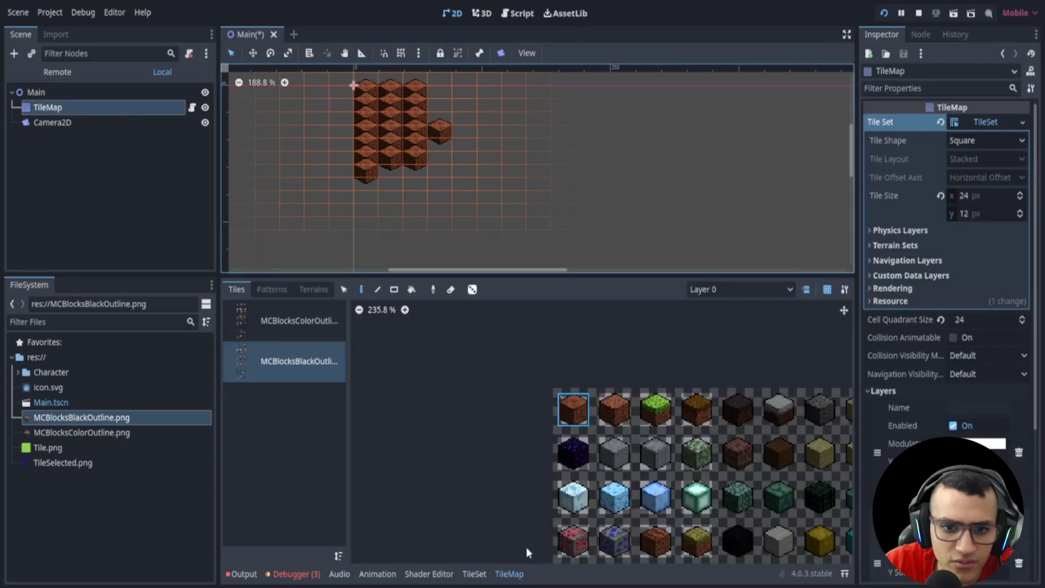
mouse_move(465, 116)
mouse_down()
mouse_move(462, 174)
mouse_move(438, 152)
mouse_up()
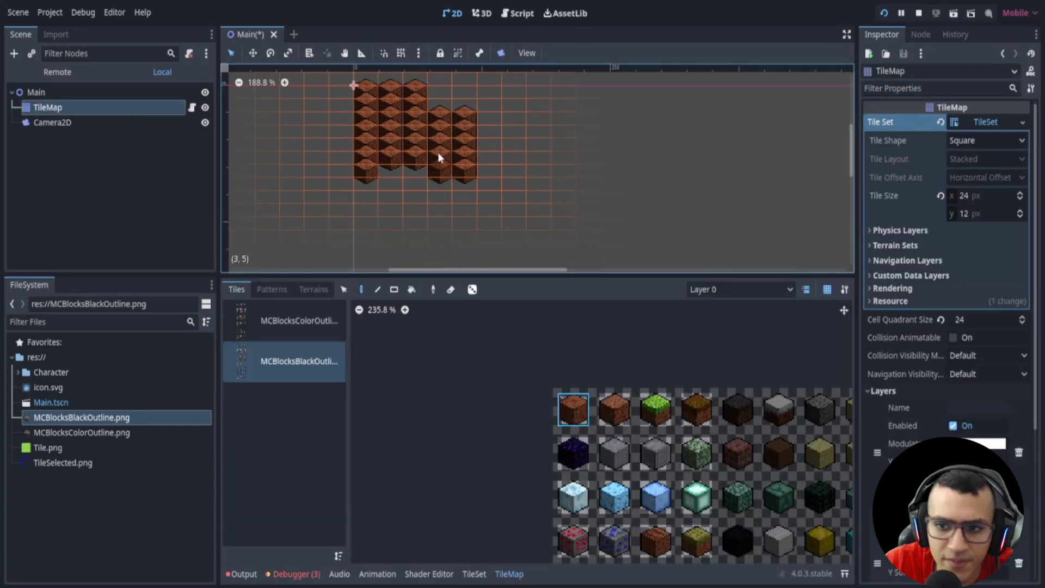
click(985, 121)
click(982, 120)
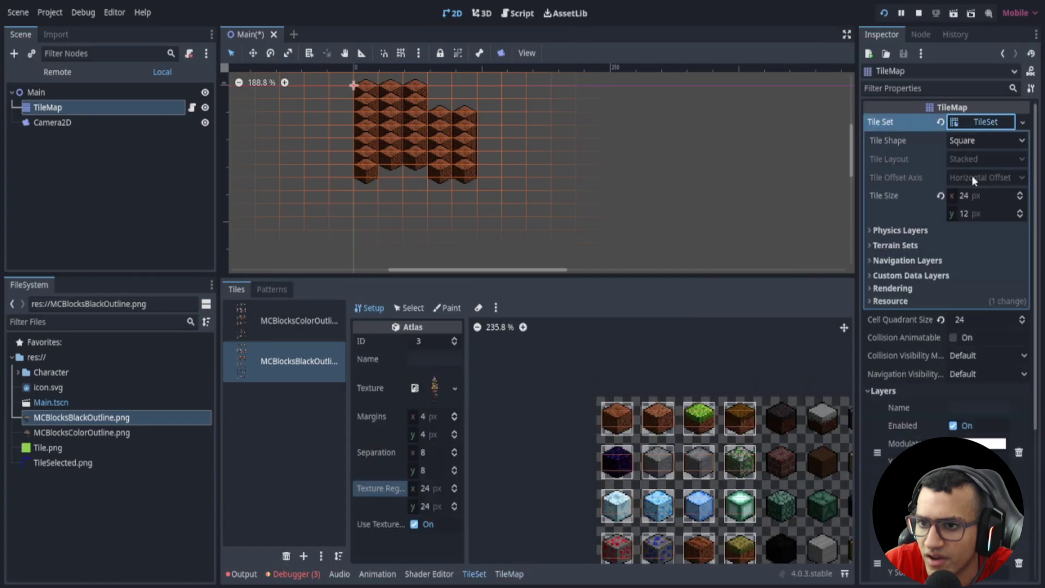
drag(730, 277, 710, 435)
Try the Isometric tile shape, then switch back to Square to compare
click(984, 143)
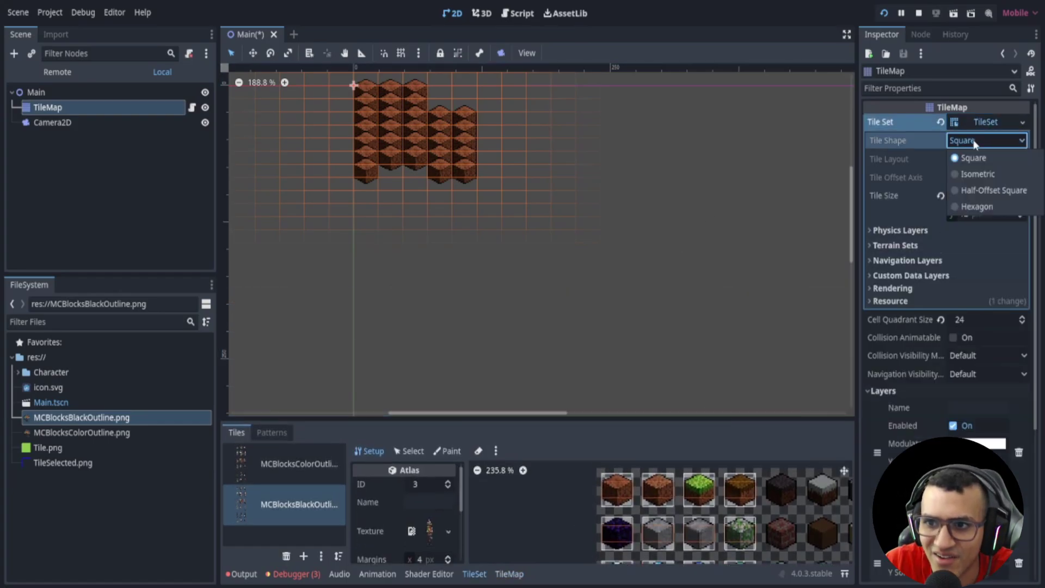
click(994, 177)
scroll(408, 168, up, 3)
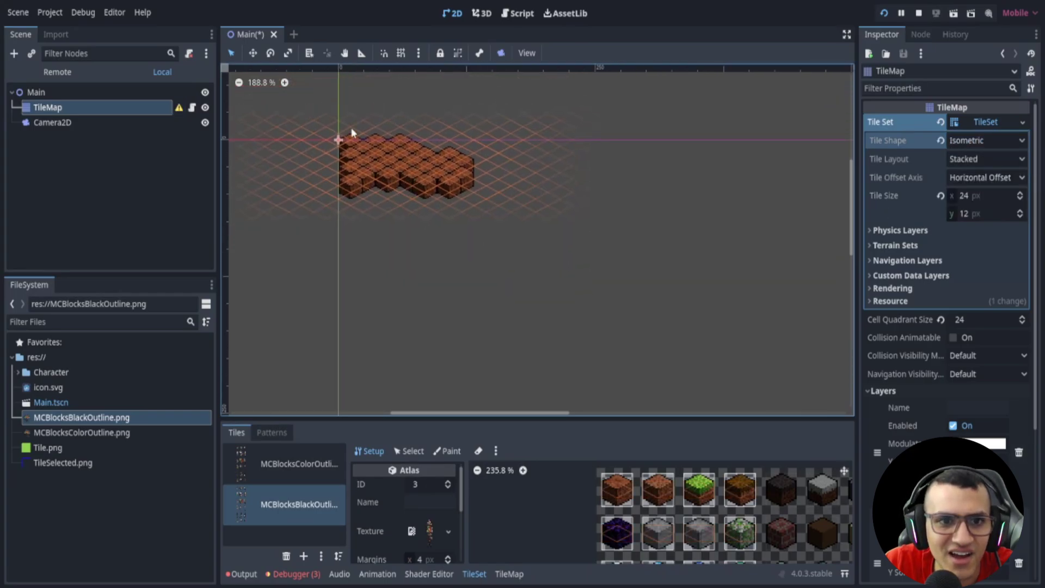
click(963, 143)
click(975, 158)
scroll(354, 158, up, 6)
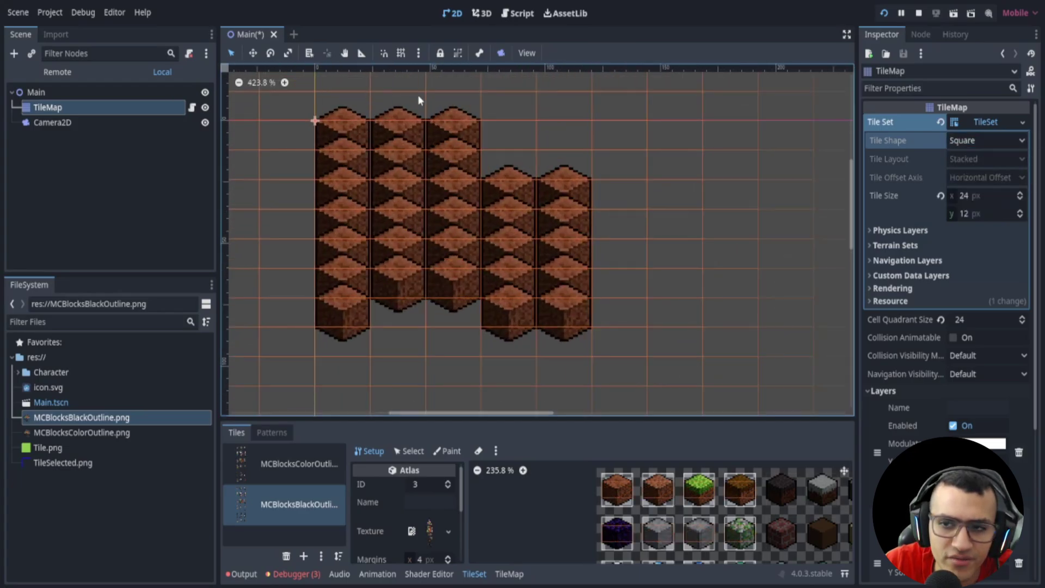
Set the tile shape to Isometric again and zoom the viewport to inspect the blocks
click(980, 141)
click(989, 171)
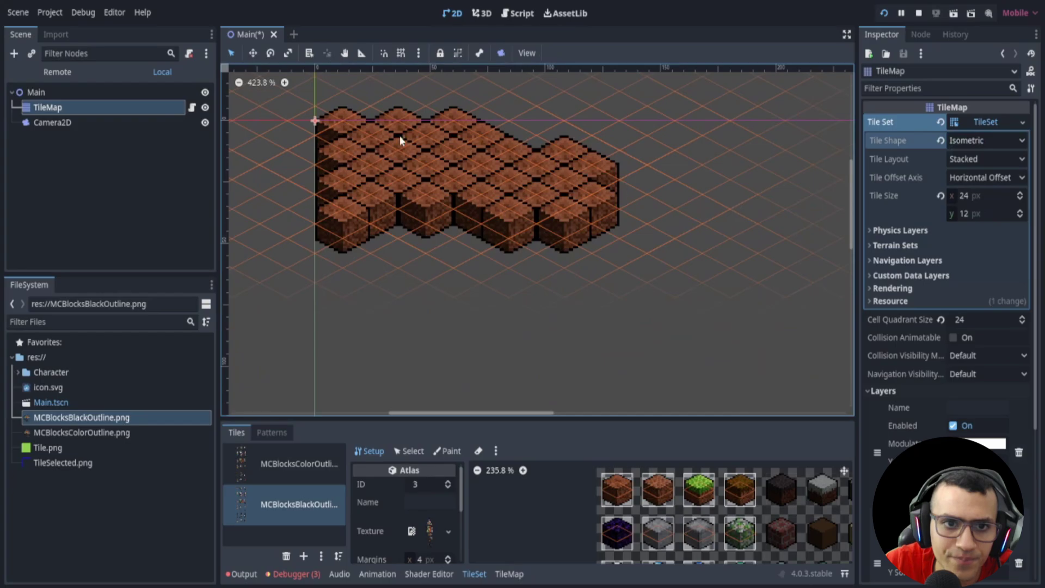
scroll(497, 195, up, 2)
scroll(496, 195, up, 6)
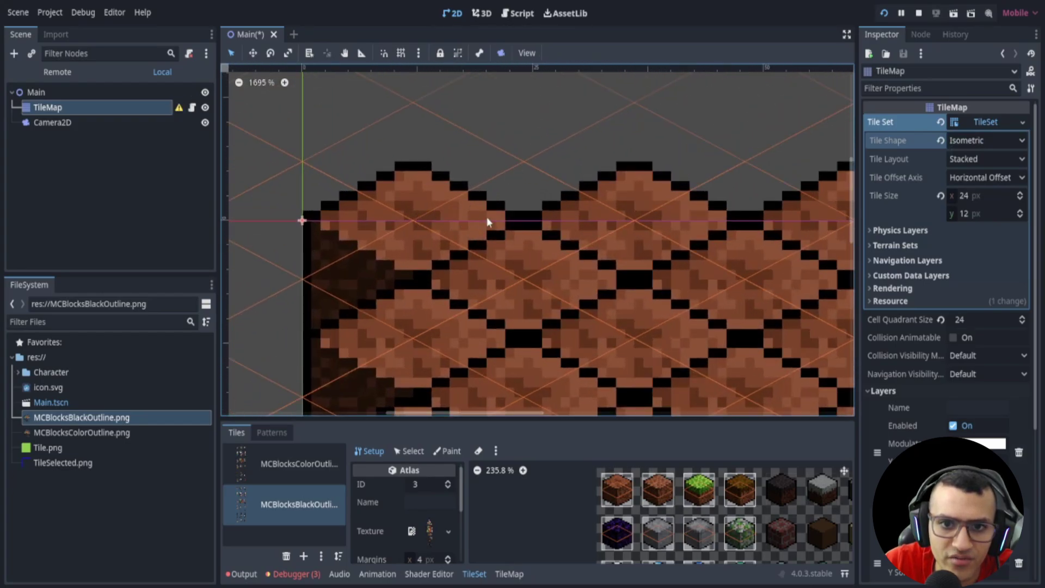
scroll(422, 226, down, 8)
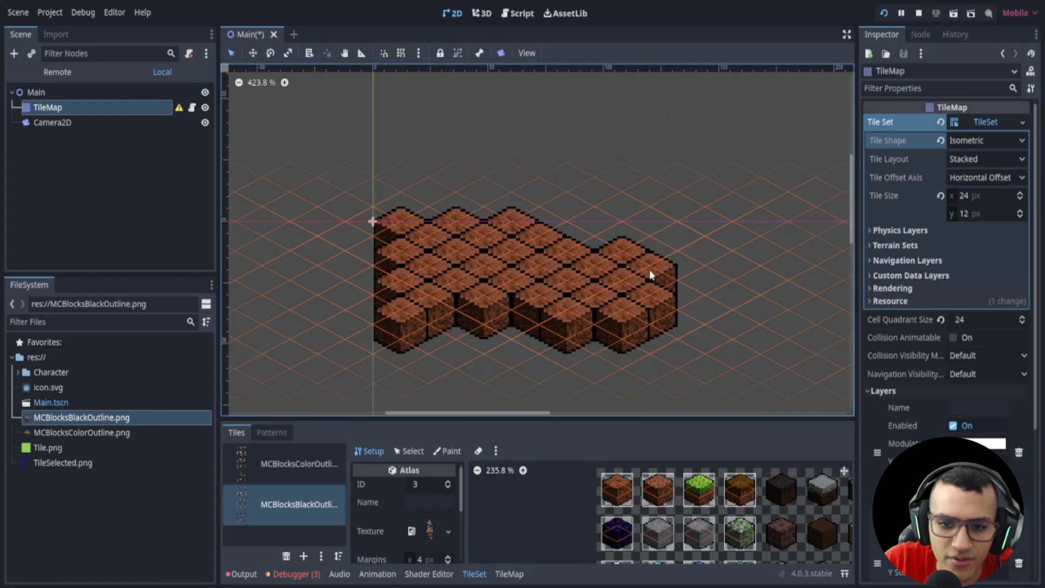
scroll(649, 269, down, 1)
scroll(630, 303, right, 1)
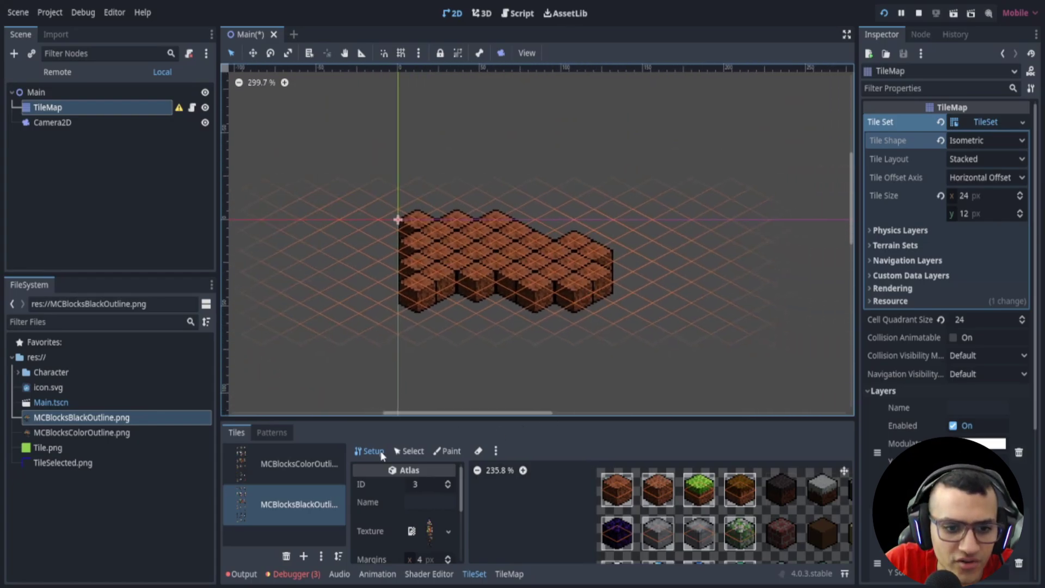
Set the black-outline atlas ID to 1
drag(445, 431, 445, 373)
click(429, 427)
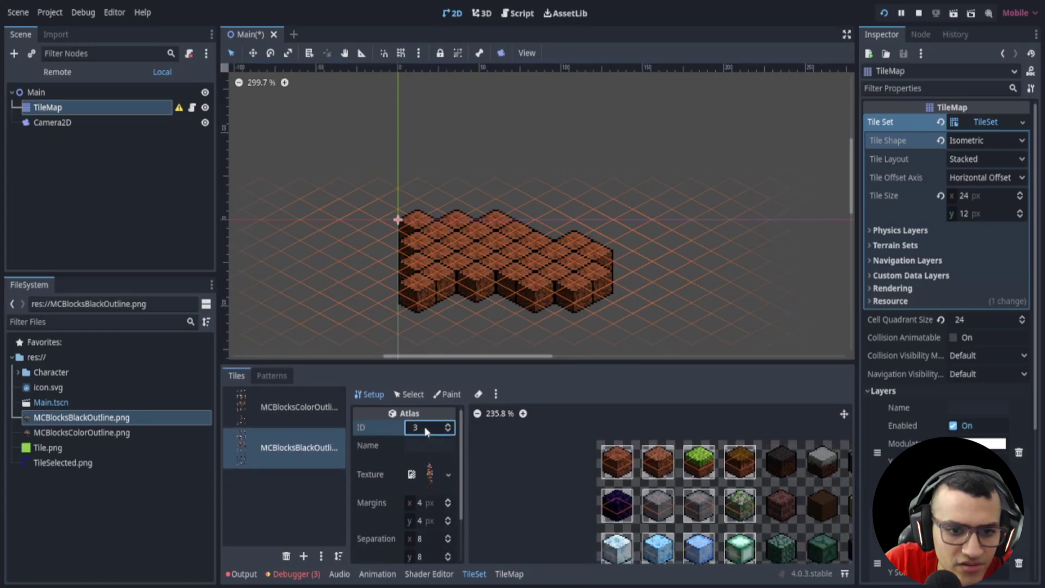
text(1)
key(Return)
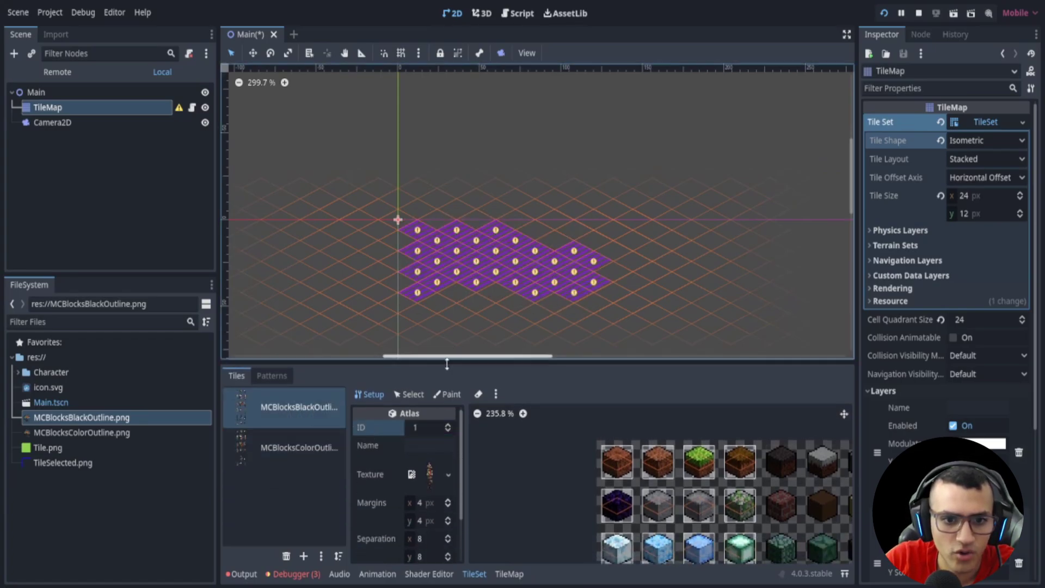
Erase all painted tiles with the Rect and Eraser tools
right_click(581, 294)
click(533, 465)
click(509, 574)
click(394, 376)
click(451, 376)
mouse_move(366, 186)
mouse_down()
mouse_move(414, 246)
mouse_move(640, 332)
mouse_up()
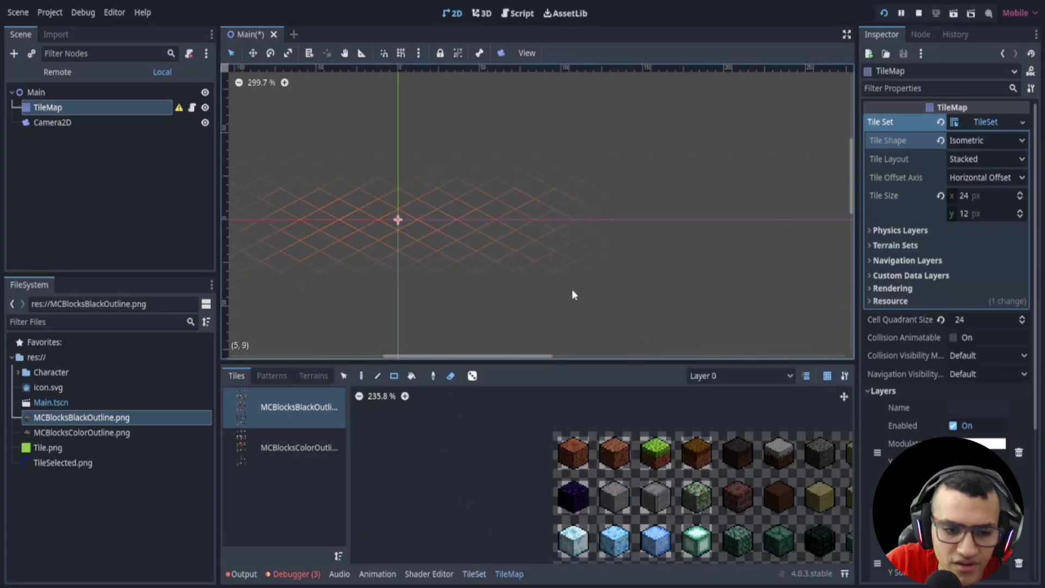
click(307, 410)
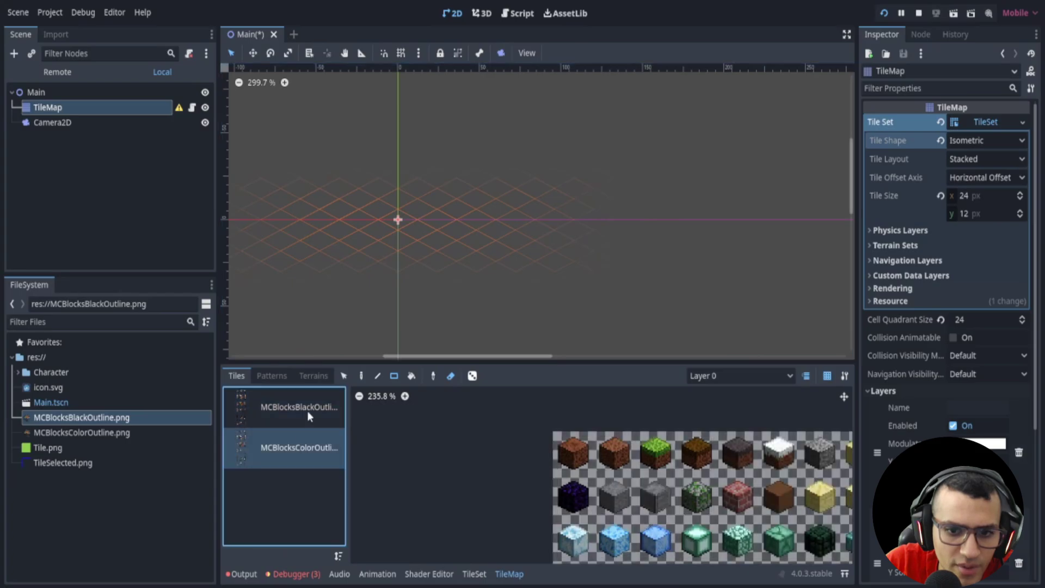
Select the MCBlocksColorOutline atlas, comparing its ID with the black-outline atlas
click(474, 573)
click(281, 436)
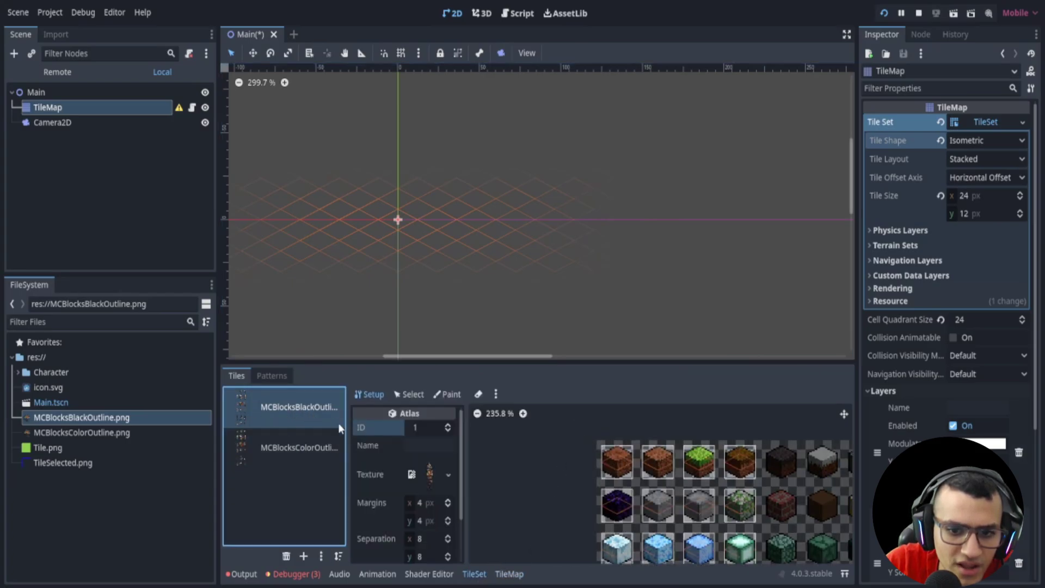
click(315, 448)
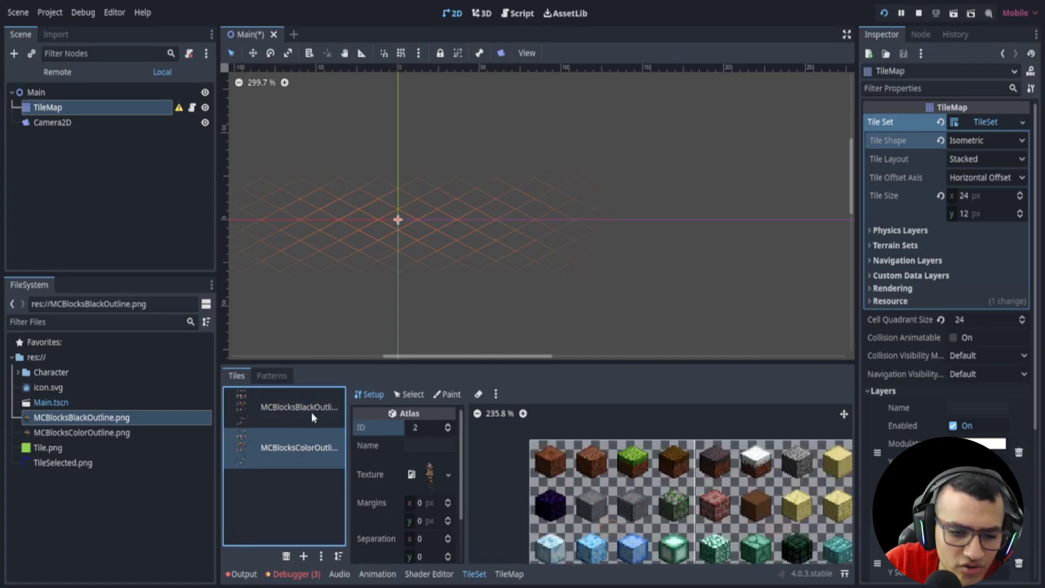
click(320, 420)
click(432, 429)
click(305, 435)
click(430, 427)
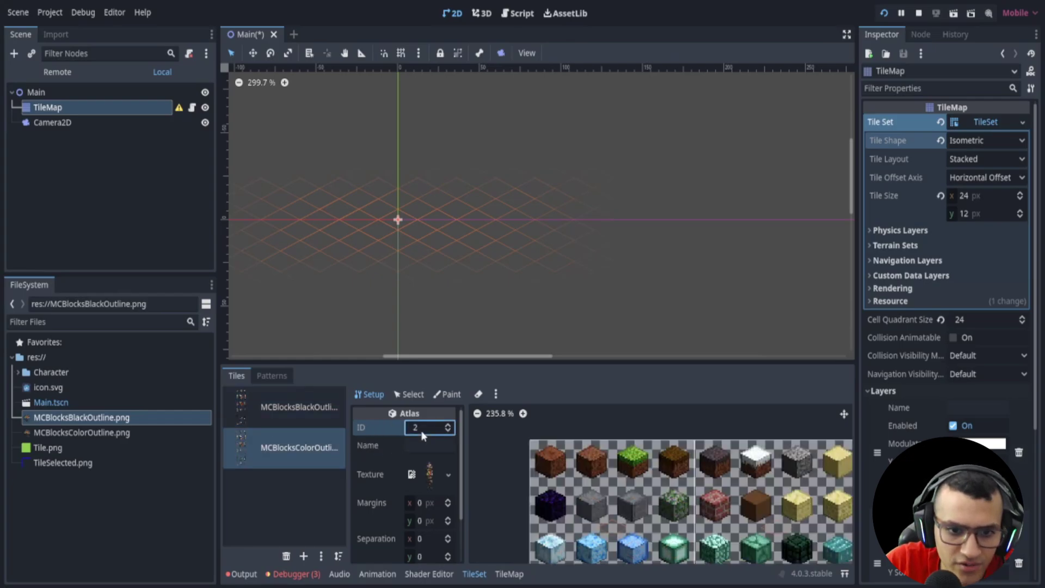
Give the color-outline atlas 4/4 px margins and 8/8 px separation
click(421, 503)
text(4)
key(Tab)
text(4)
key(Tab)
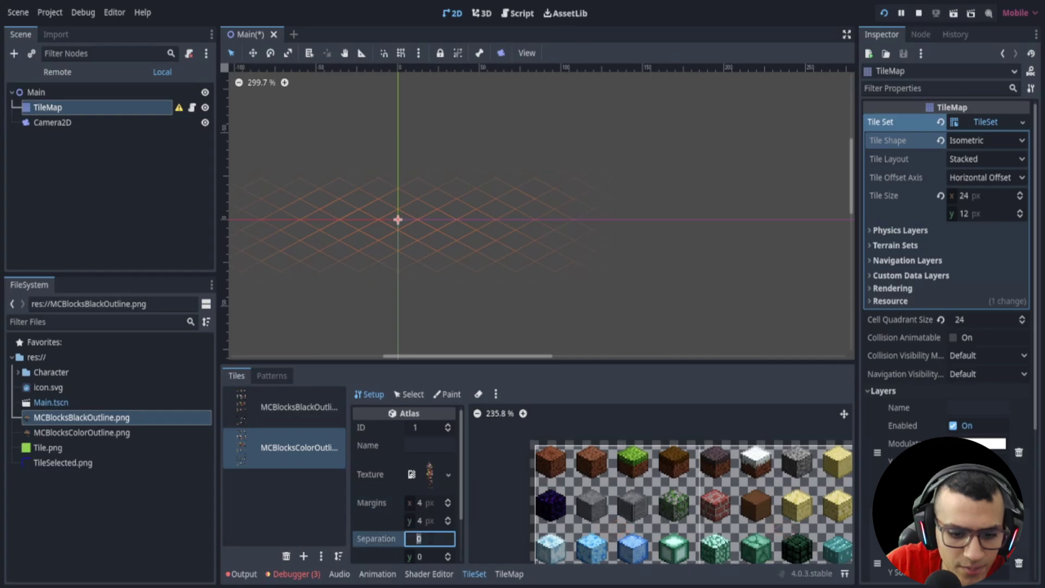
text(8)
key(Tab)
text(8)
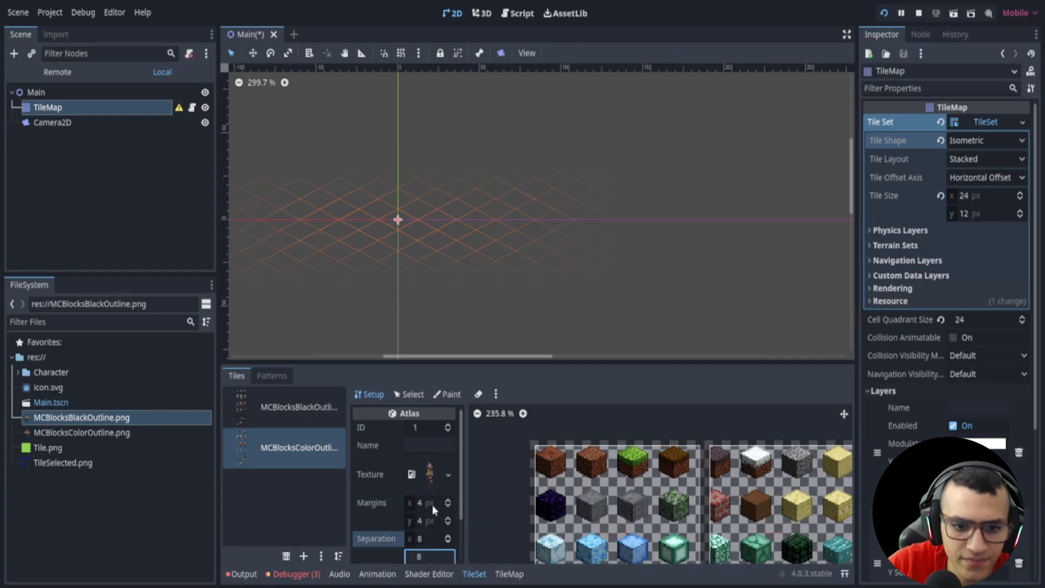
scroll(425, 515, down, 1)
Set the color-outline atlas texture region to 24 × 24 px
click(439, 521)
text(24)
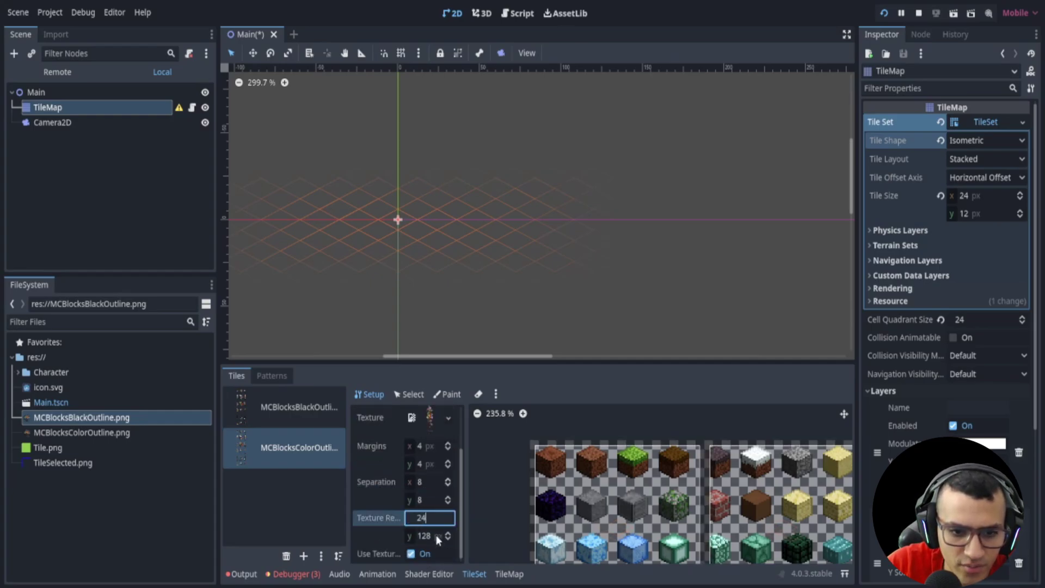
key(Tab)
text(24)
key(Return)
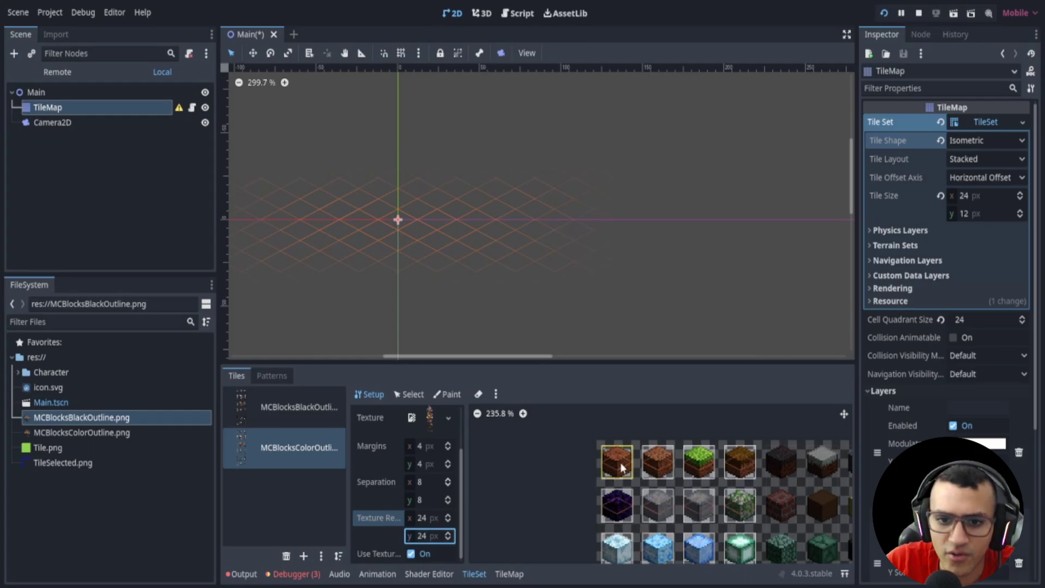
click(509, 574)
click(574, 453)
Paint a rectangular test patch of brown blocks, then erase it
drag(420, 240, 477, 305)
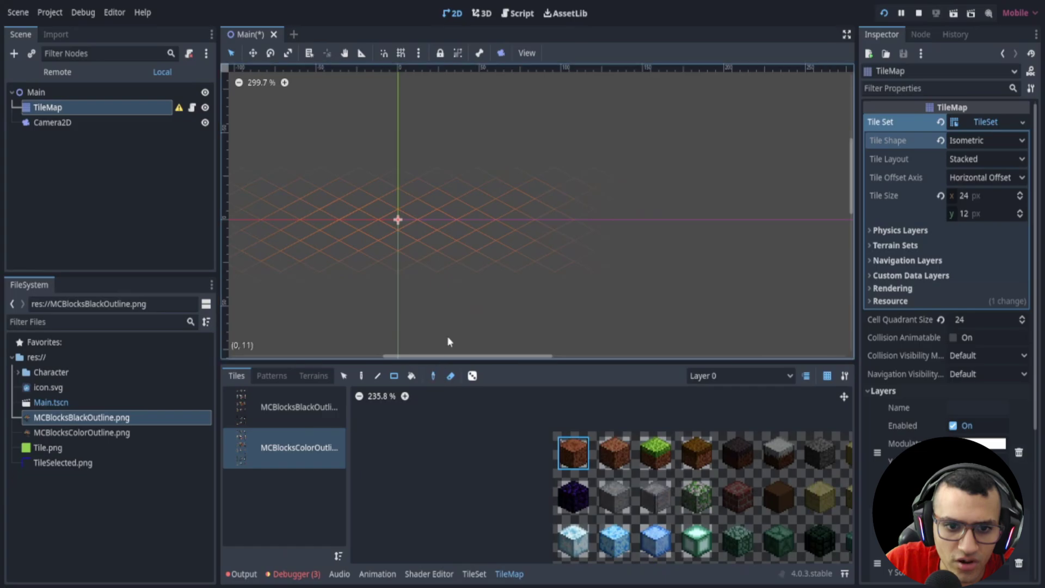
drag(427, 269, 541, 335)
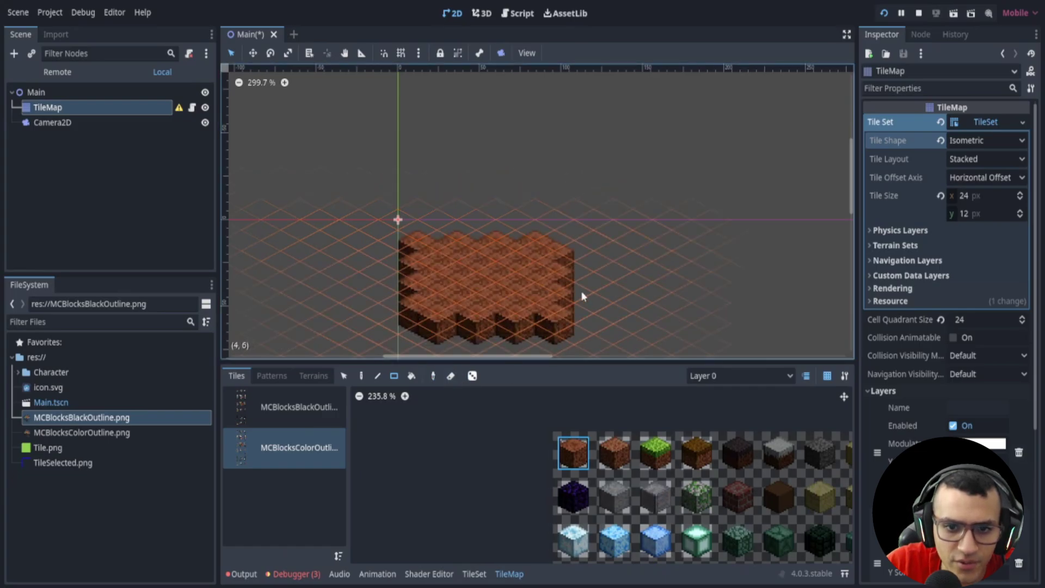
middle_drag(581, 291, 567, 273)
right_drag(566, 272, 424, 211)
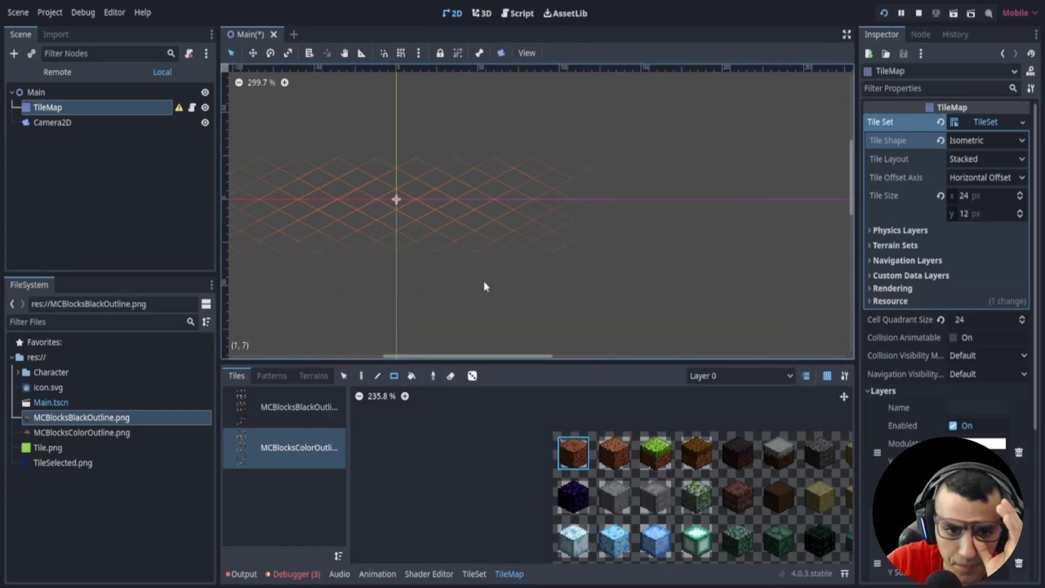
Switch between the two atlas sources and widen the list to show full names
click(306, 400)
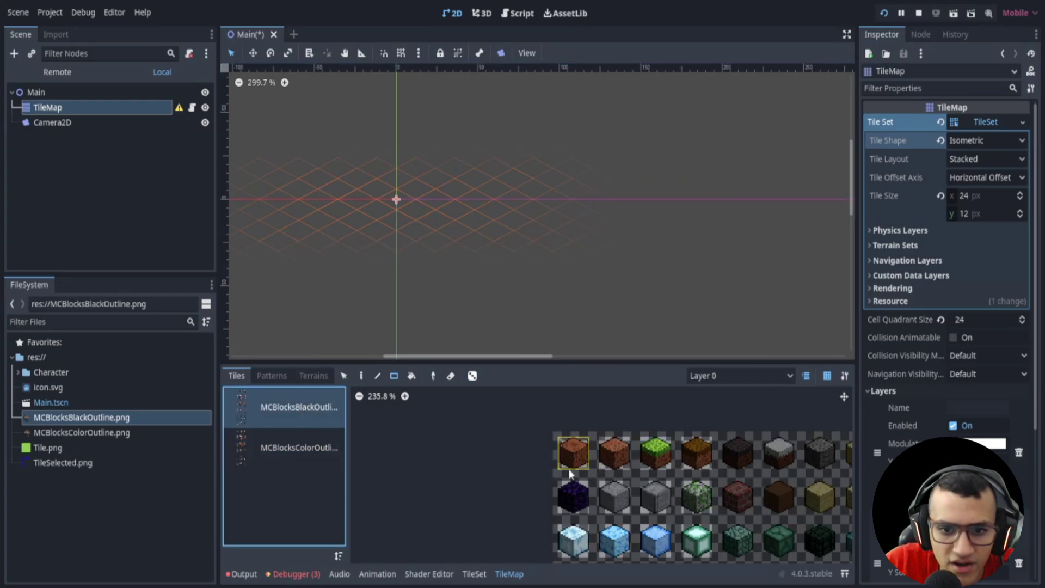
click(308, 442)
click(279, 405)
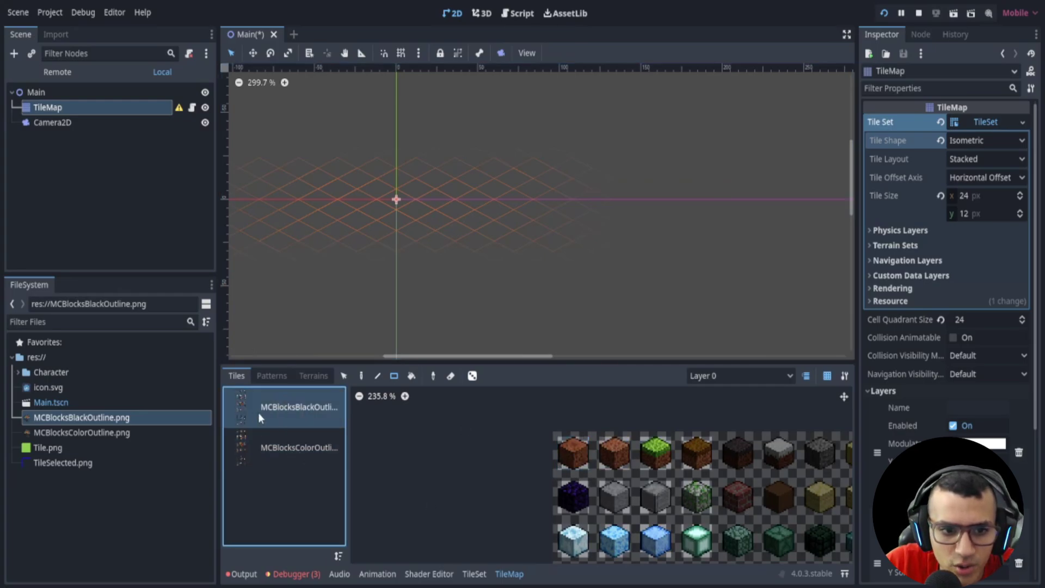
click(297, 453)
drag(347, 444, 366, 445)
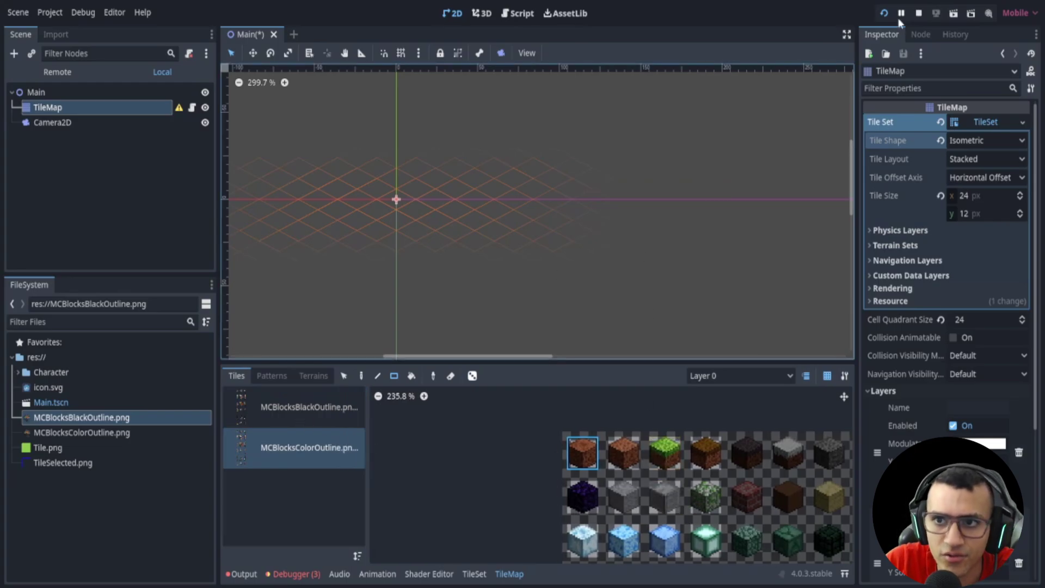
Save and run the scene, then bring the editor back
click(883, 13)
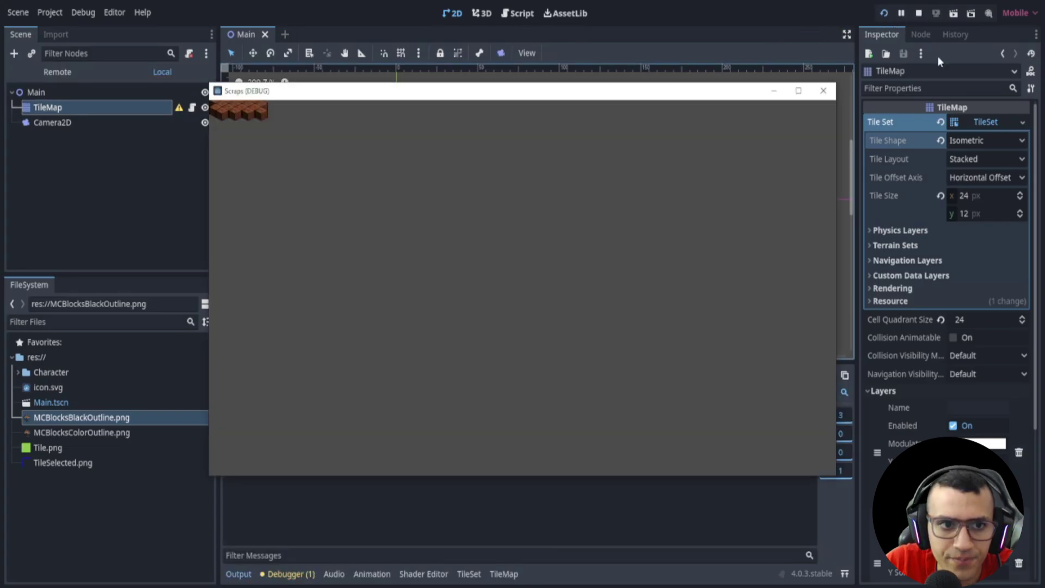
right_click(136, 227)
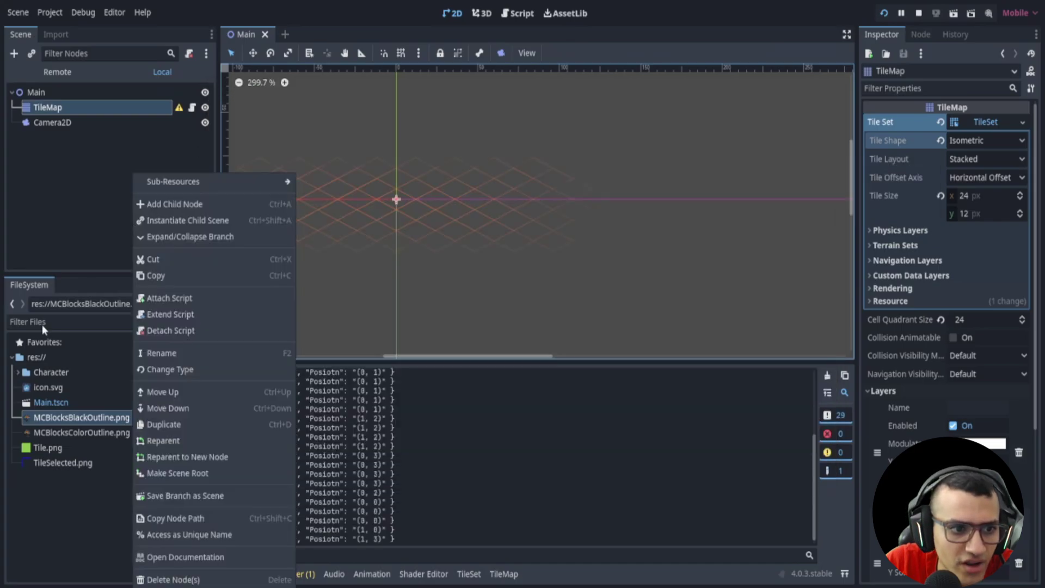
click(41, 324)
Select the Camera2D node and tick Enabled in the Inspector
click(36, 92)
click(50, 123)
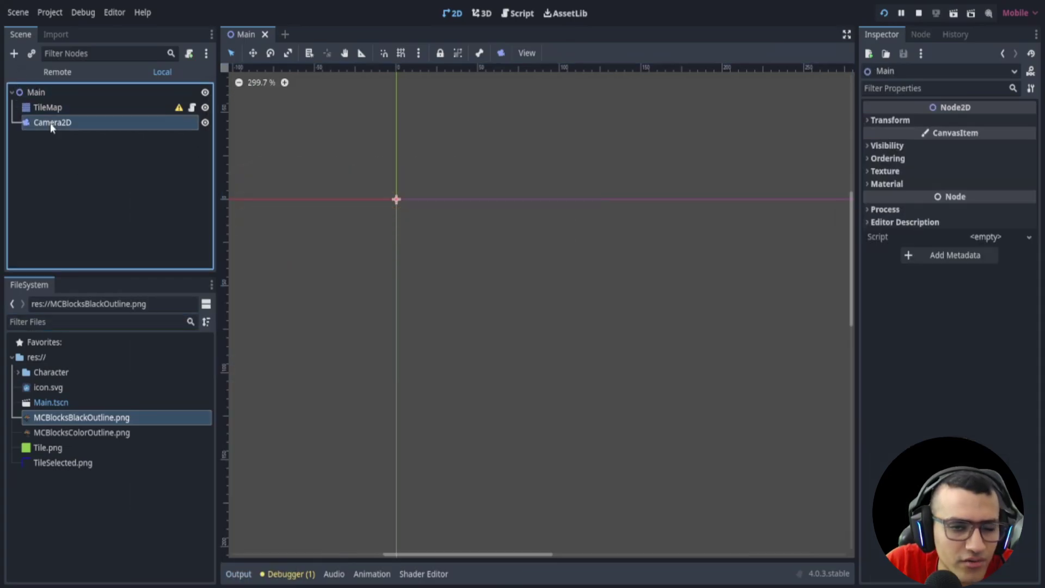
click(956, 193)
scroll(463, 251, down, 8)
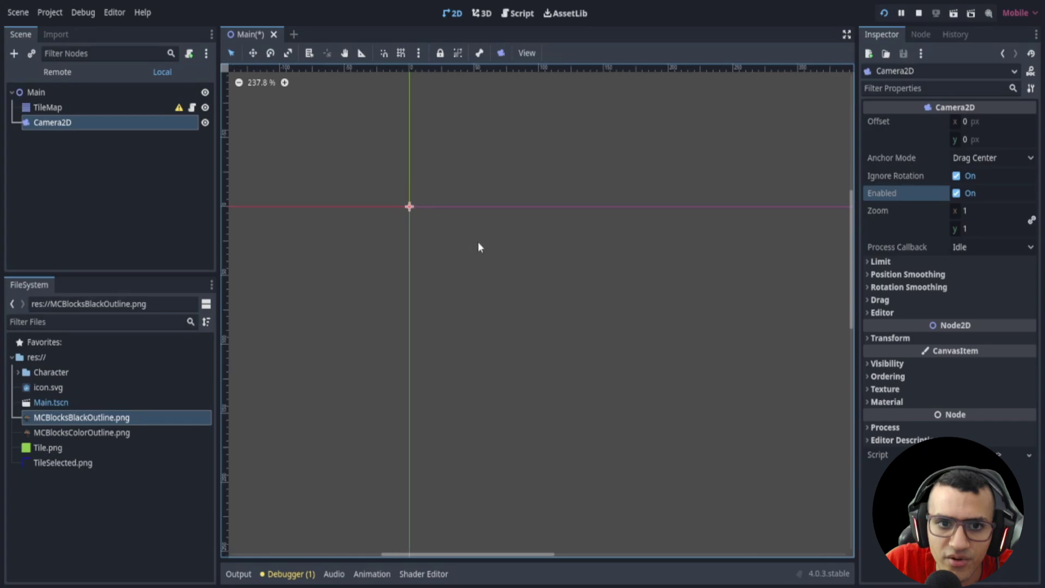
Relaunch the game, set the Camera2D zoom to 2.427, and open the TileMap's script
click(883, 14)
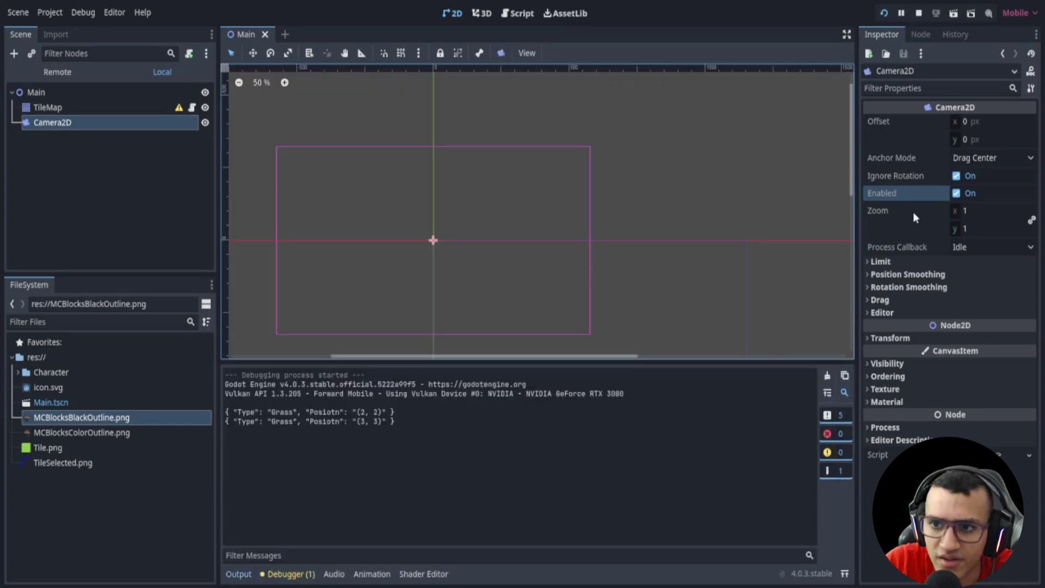
drag(980, 229, 1029, 228)
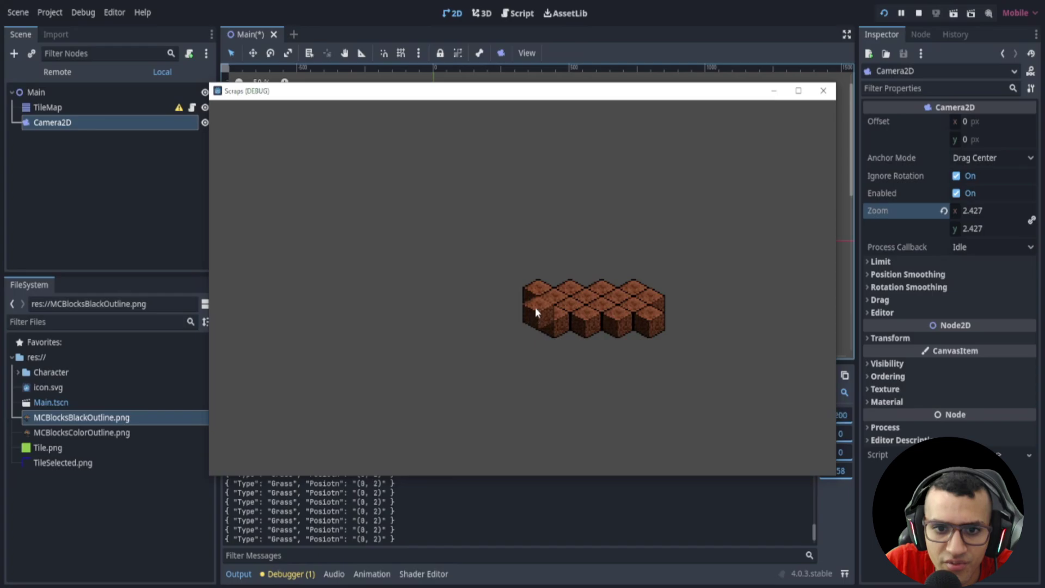
click(116, 106)
click(192, 108)
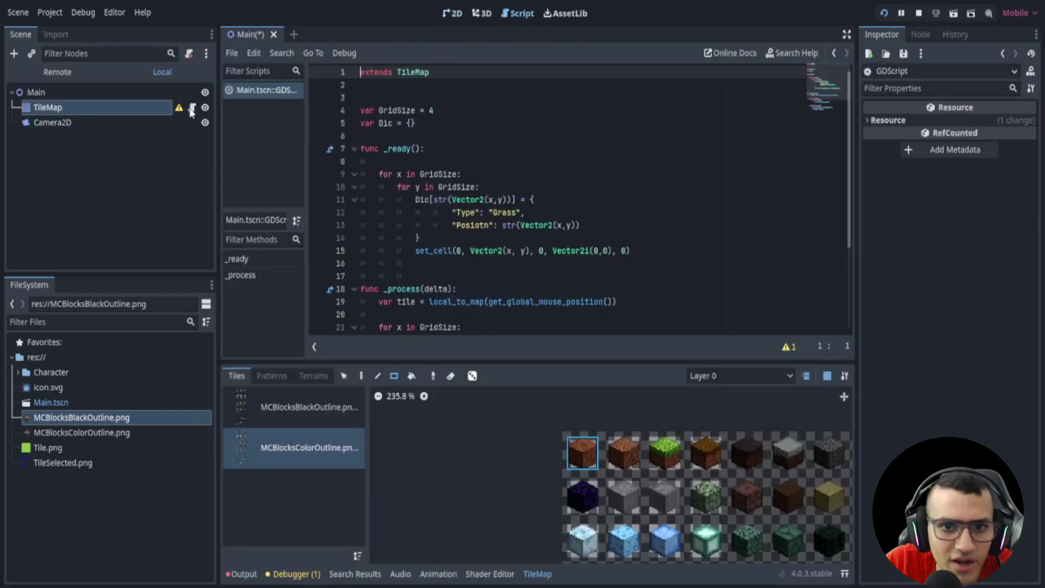
Change the source id in line 26's set_cell call to 0
scroll(488, 235, down, 3)
click(563, 276)
click(440, 276)
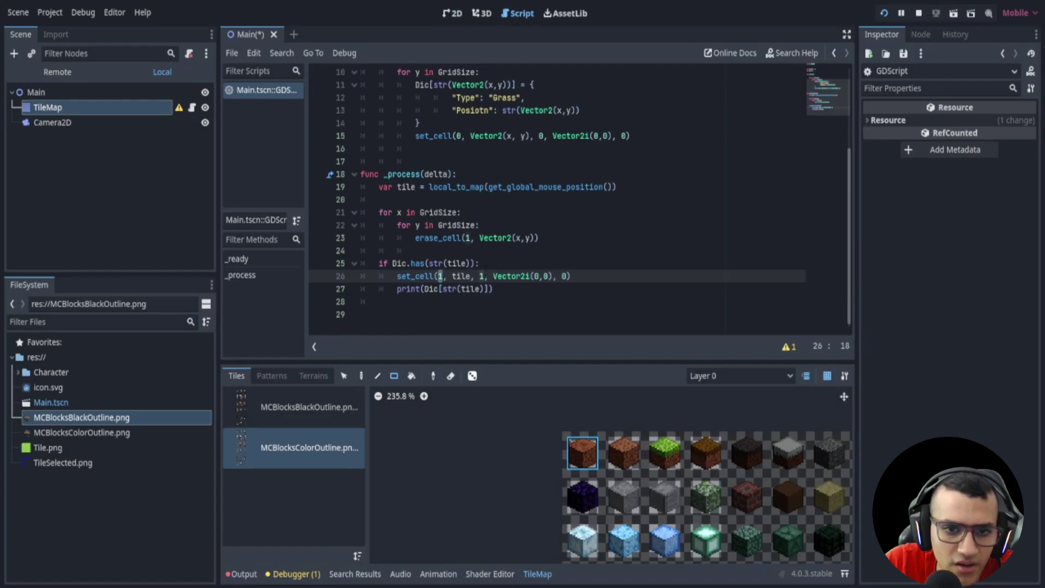
click(484, 276)
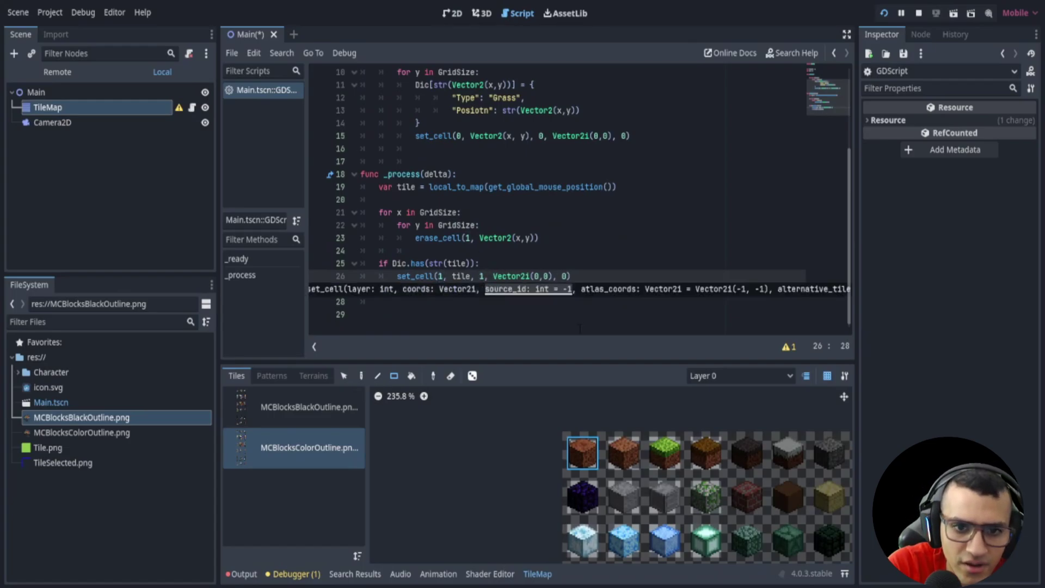
key(BackSpace)
text(0)
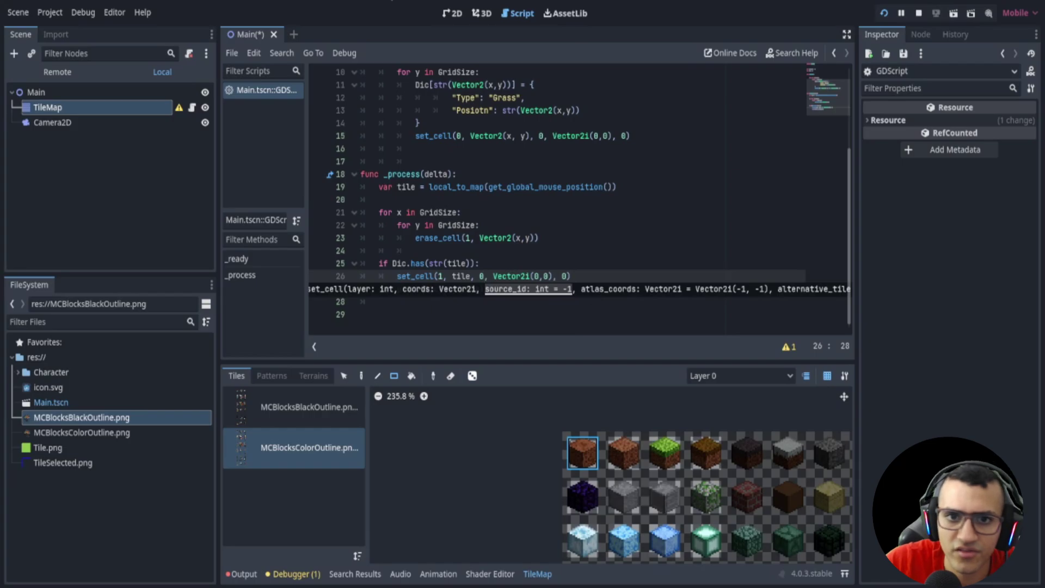
Set line 15's set_cell source id to 1 and run the project to test the grid
click(540, 135)
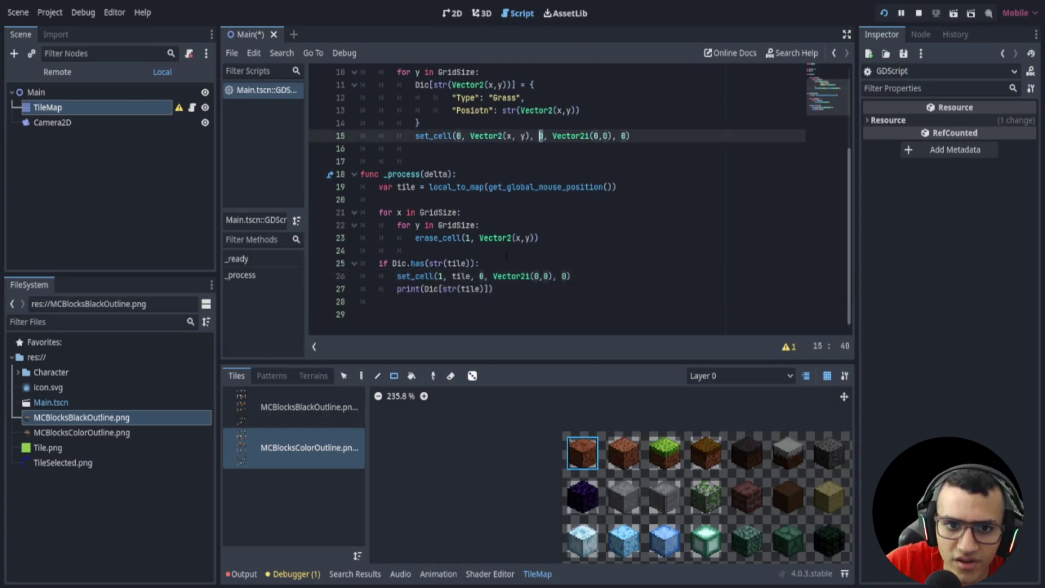
text(1)
click(471, 238)
click(474, 288)
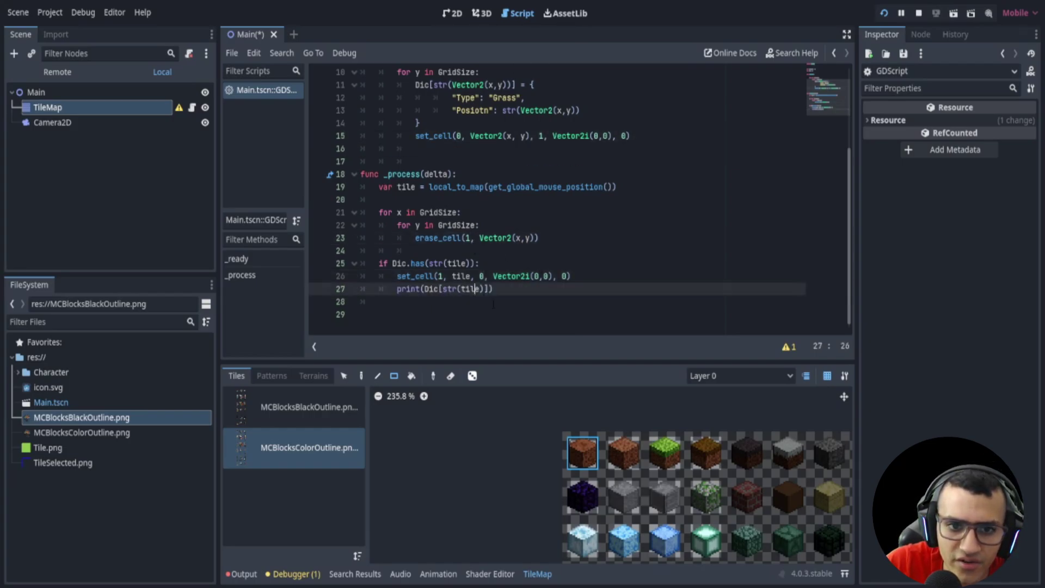
scroll(481, 159, up, 1)
scroll(475, 328, up, 1)
click(539, 212)
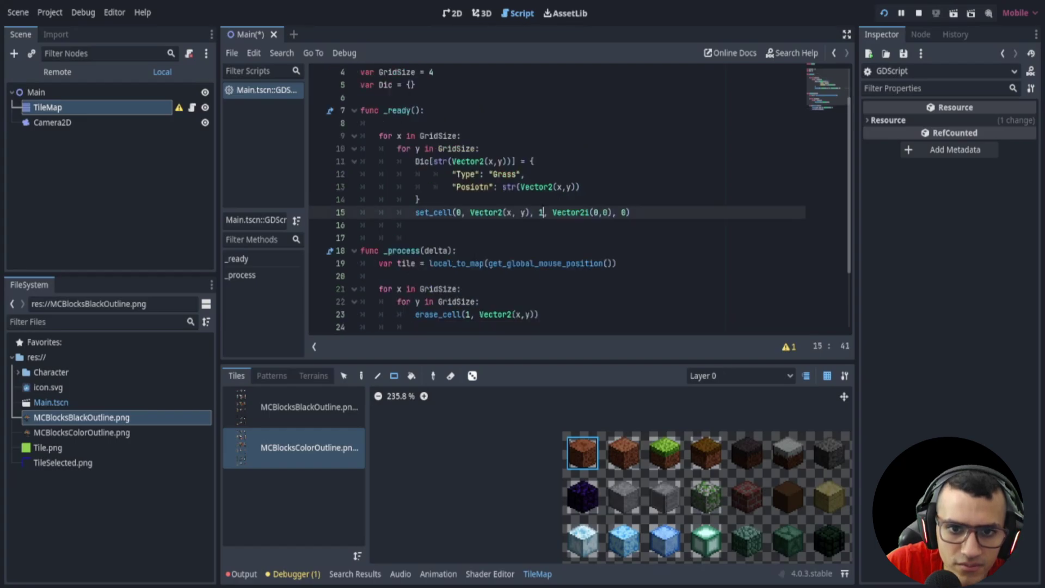
scroll(490, 189, down, 2)
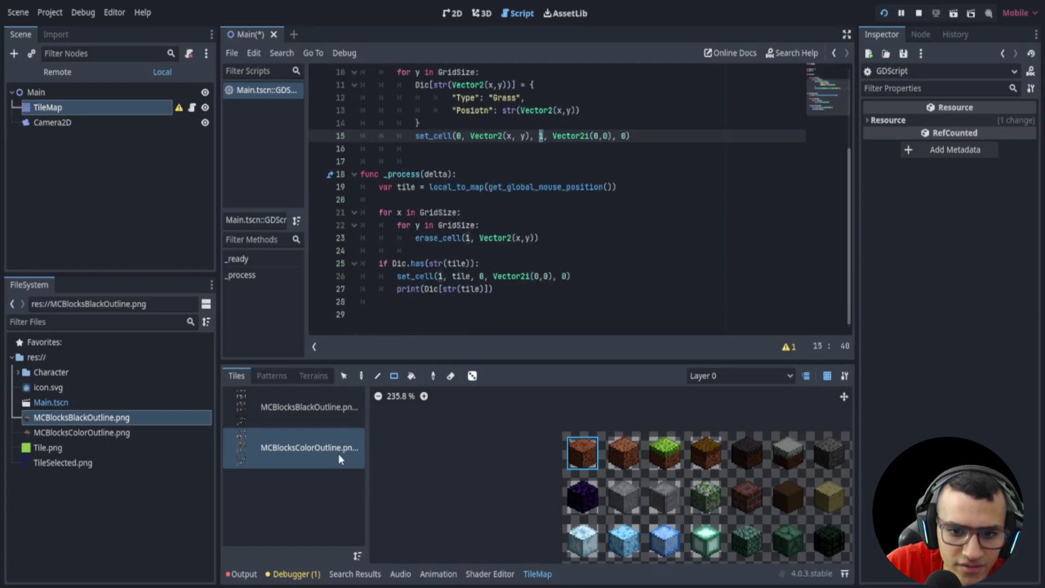
click(885, 13)
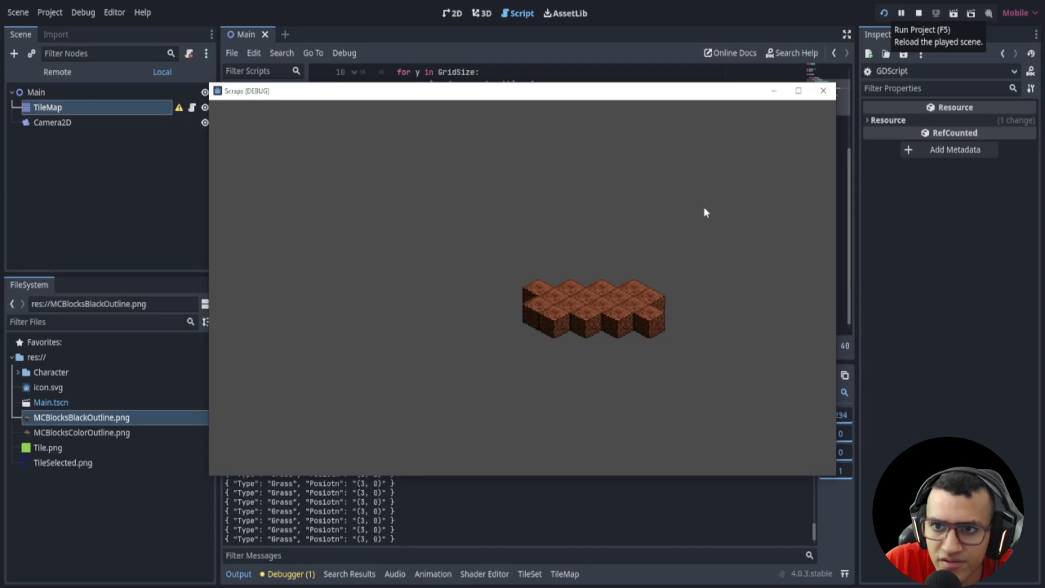
Close the running Scraps game and return from the TileMap script to the 2D view
click(824, 91)
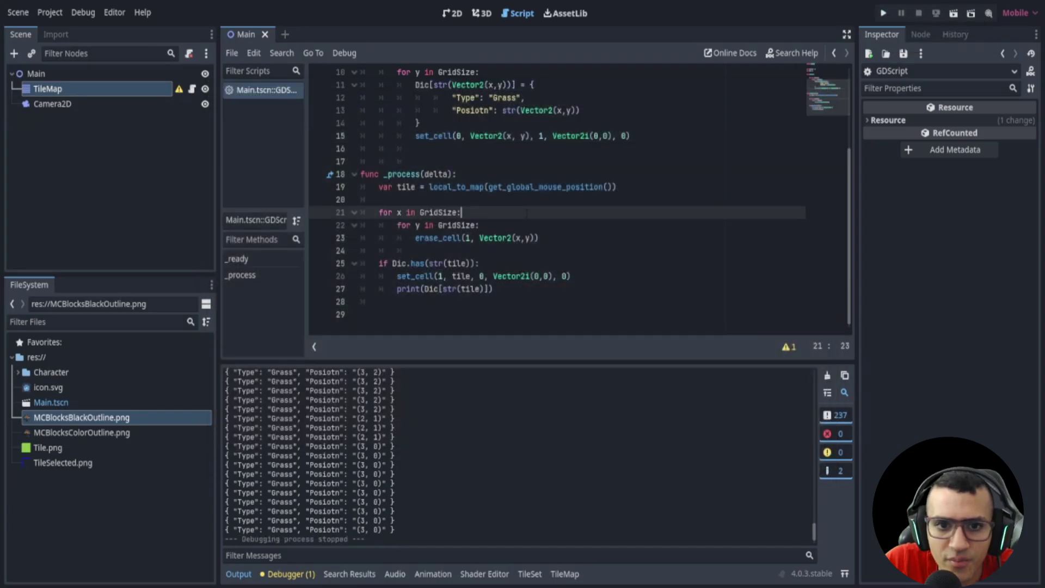
click(613, 225)
click(438, 276)
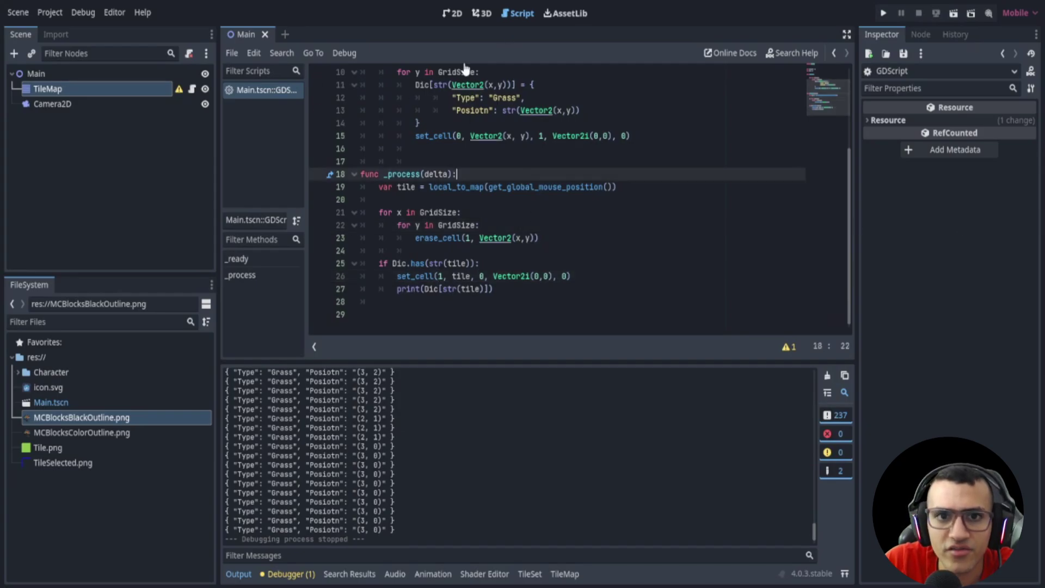
click(453, 14)
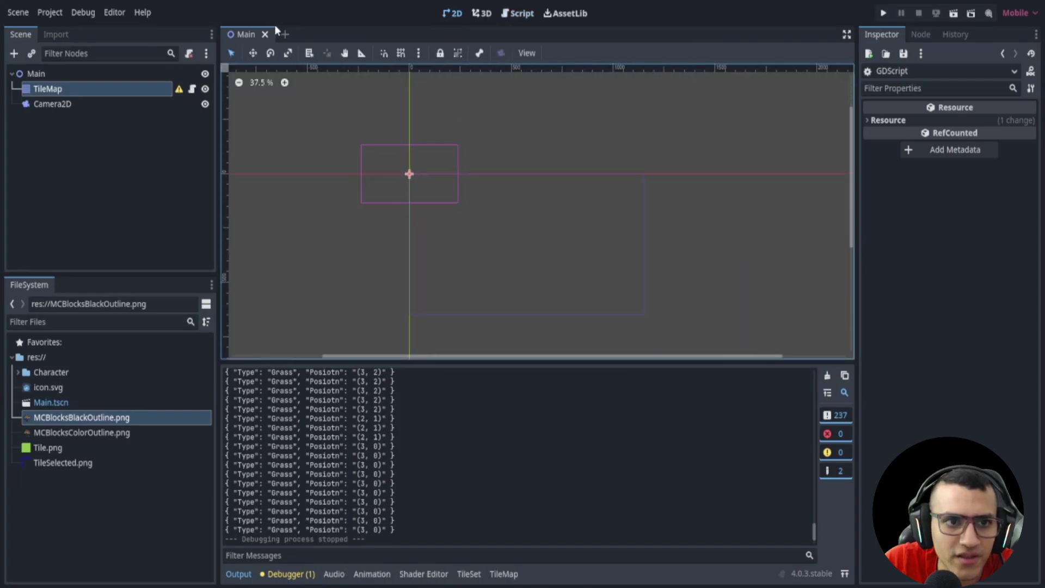
Create a new scene with a CharacterBody2D root node and begin attaching a script to it
click(284, 35)
click(121, 147)
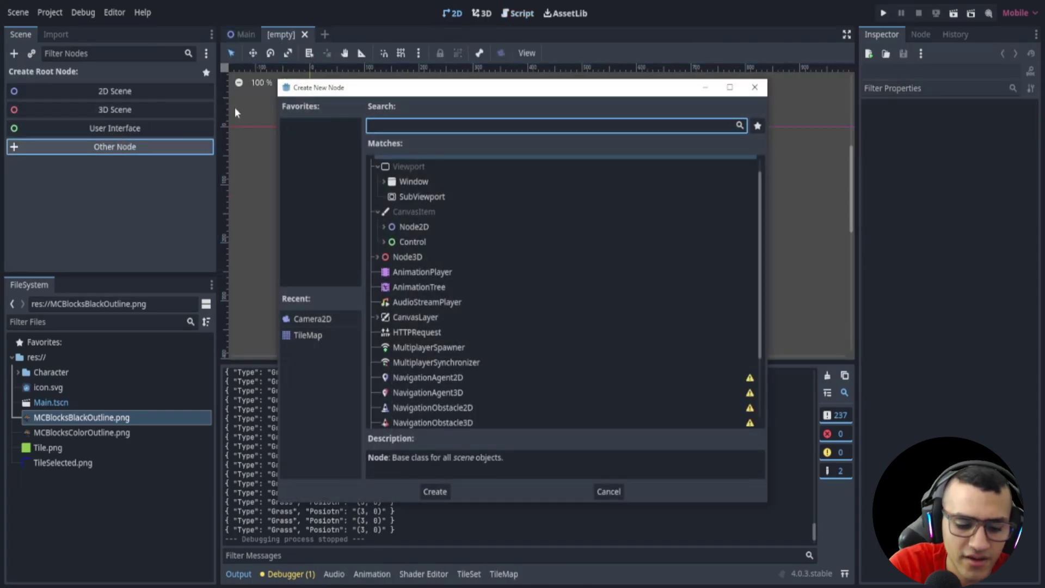
text(chara)
key(Return)
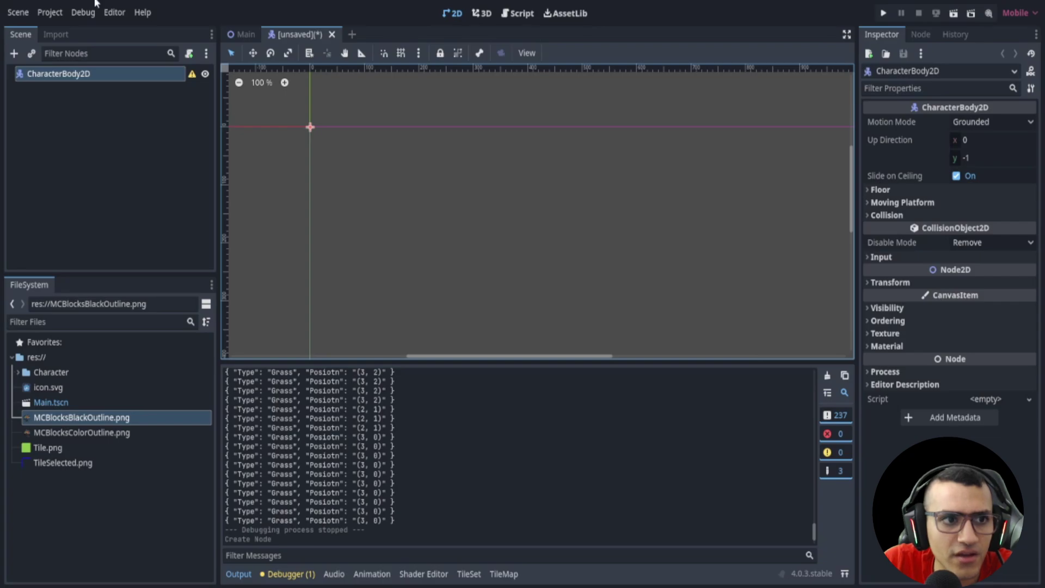
click(189, 54)
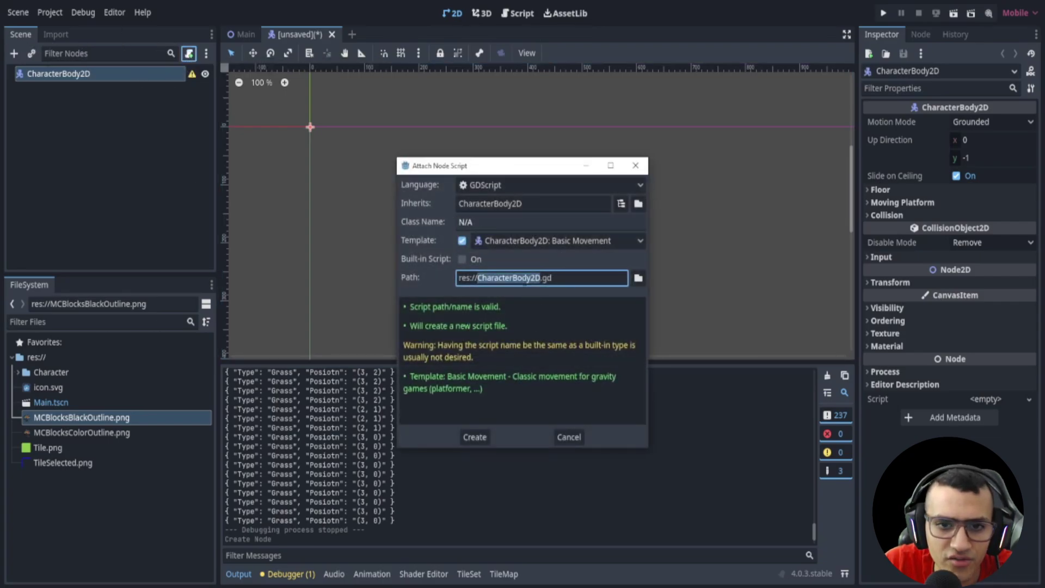
Create the Player.gd script and strip it down to the extends CharacterBody2D line
text(Player)
key(Return)
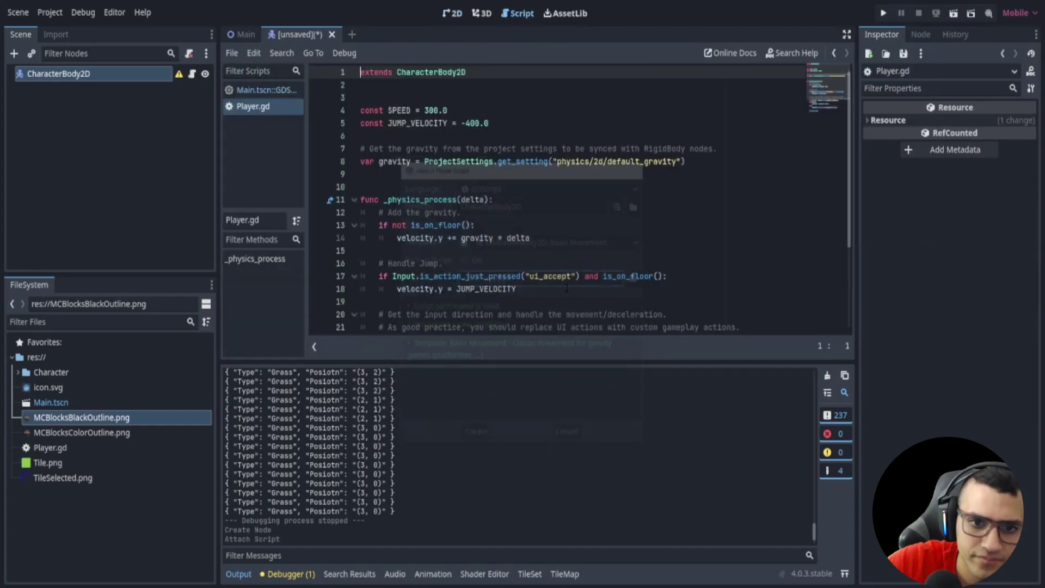
drag(567, 360, 567, 492)
click(708, 314)
click(707, 327)
scroll(739, 294, down, 1)
drag(463, 391, 330, 87)
key(BackSpace)
key(Return)
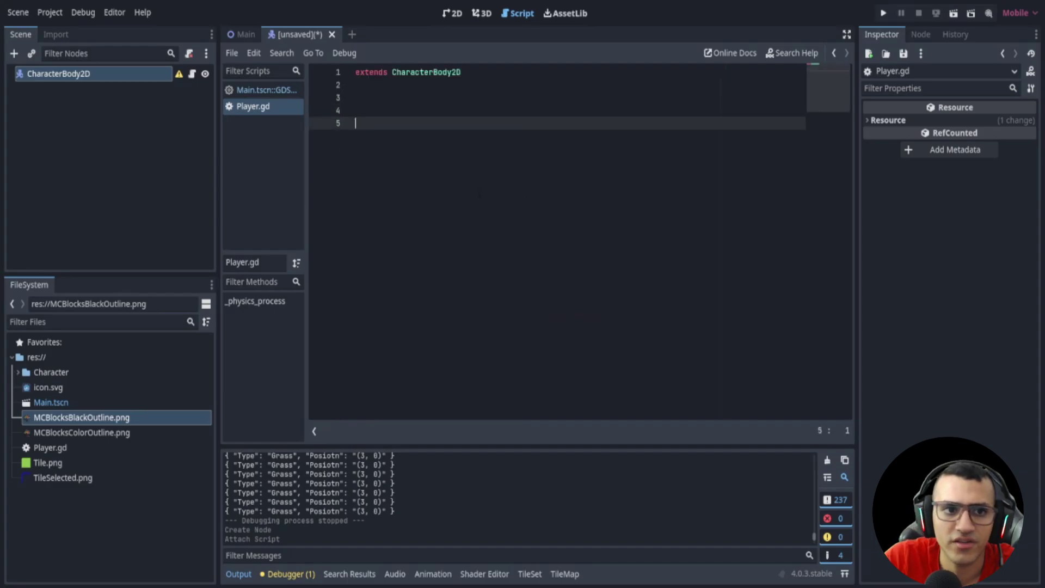
Save the scene as Player.tscn and rename the root node to Player
key(ctrl+s)
text(Player)
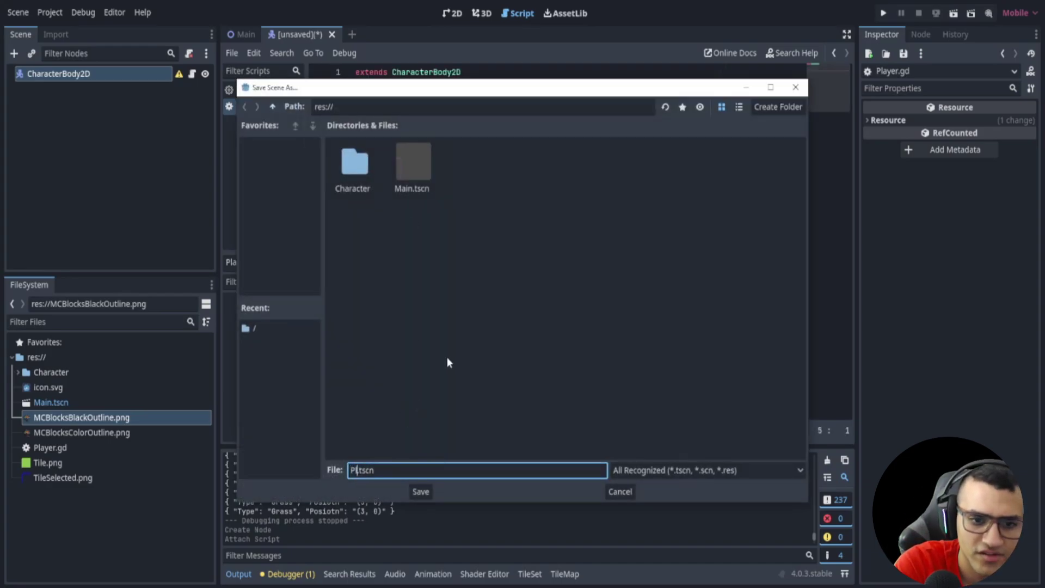
key(Return)
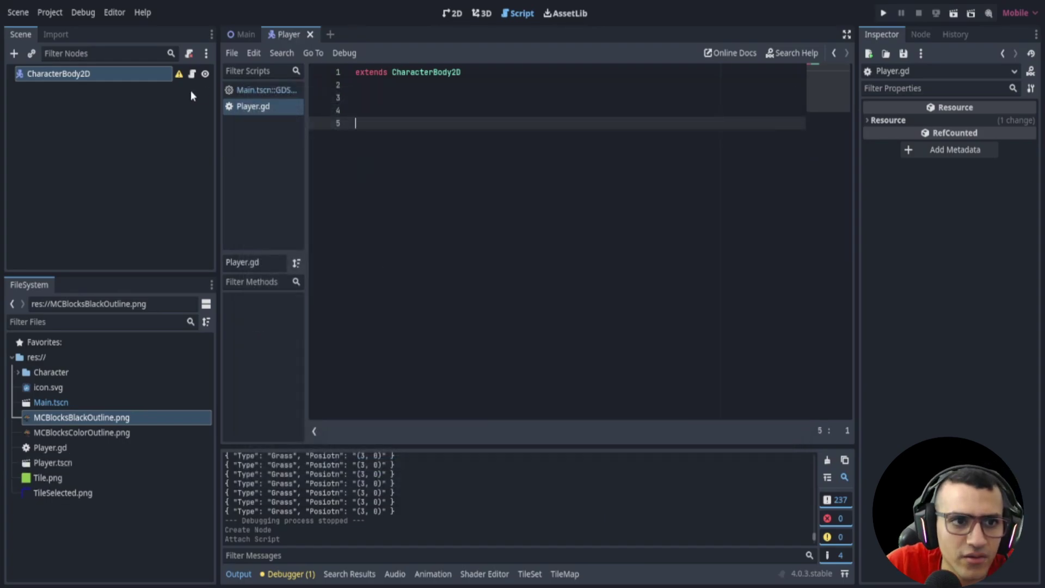
double_click(149, 80)
text(Playe)
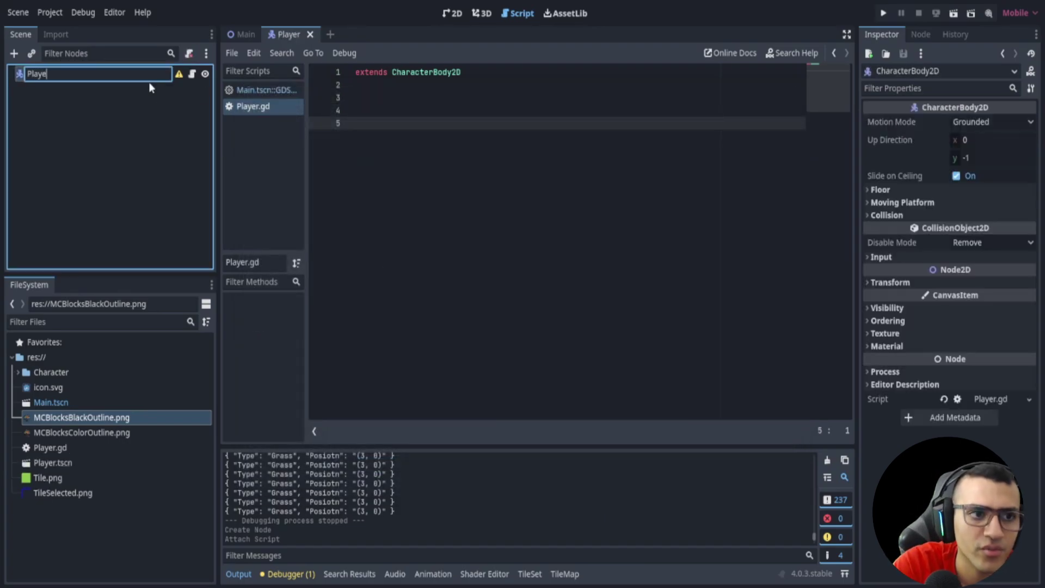
text(r)
key(Return)
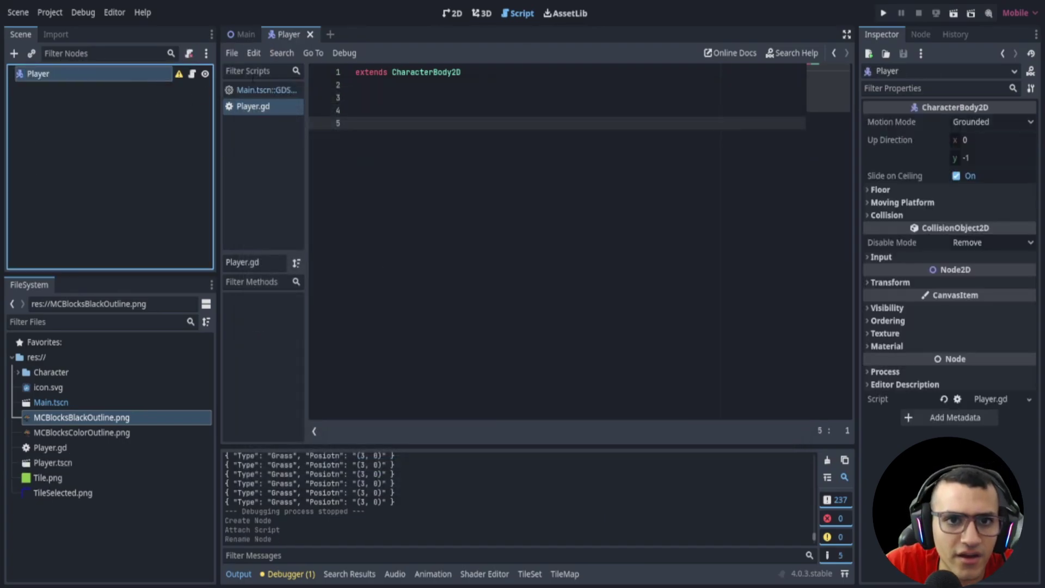
click(452, 13)
click(14, 53)
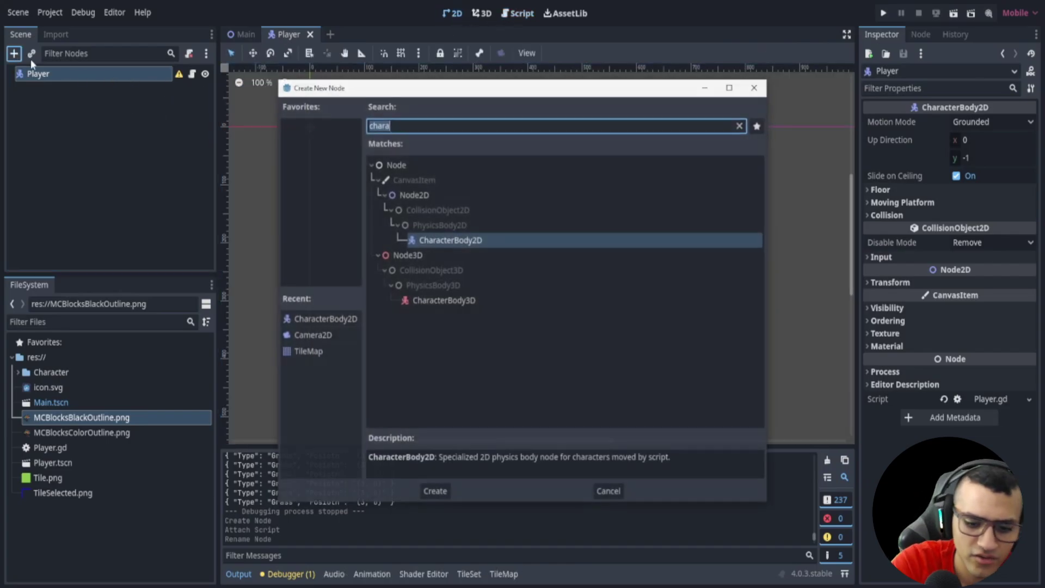
Add a RectangleShape2D collision shape and a scaled-down icon.svg sprite under Player
text(coll)
key(Return)
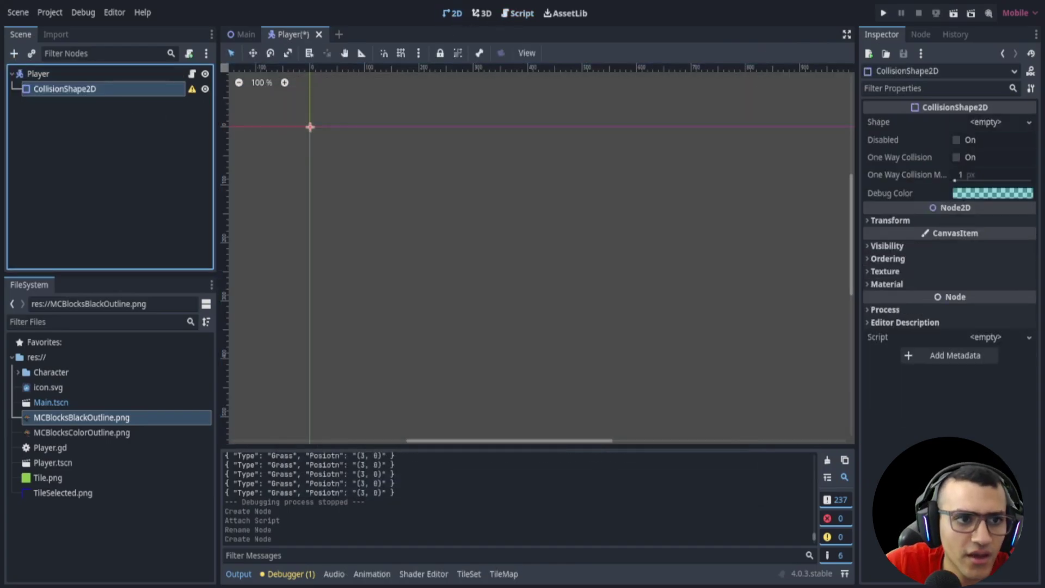
click(985, 121)
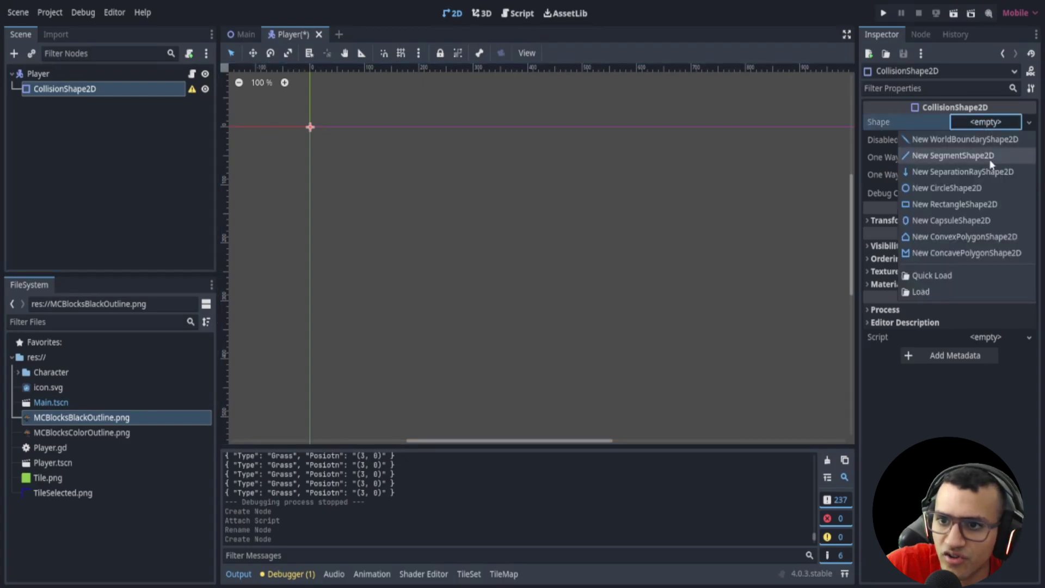
click(937, 204)
scroll(410, 175, up, 4)
drag(404, 131, 404, 118)
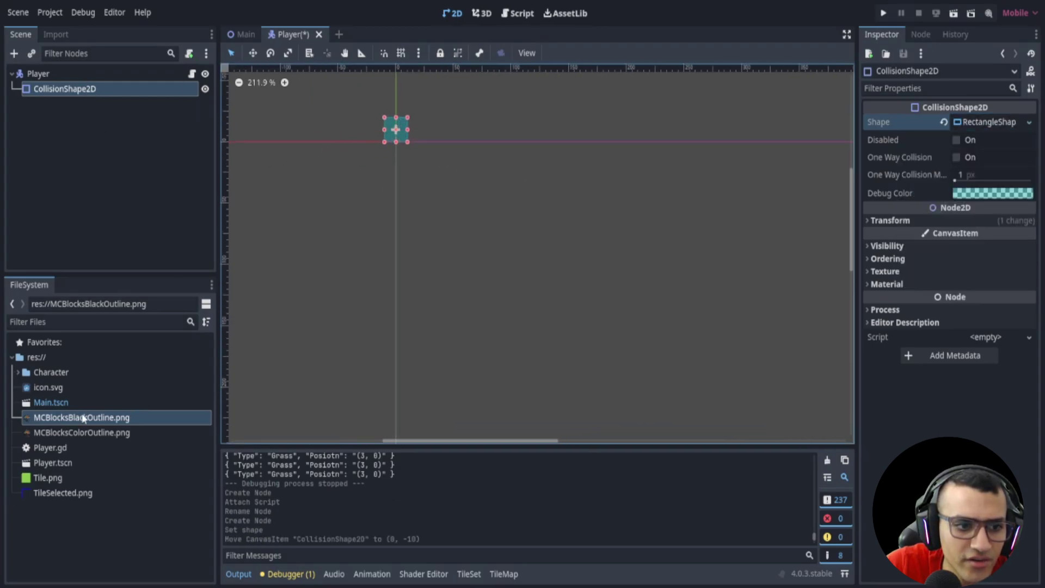
drag(48, 388, 403, 163)
drag(479, 82, 402, 197)
Save the Player scene, open Player.gd, then switch to Main's TileMap script
key(ctrl+s)
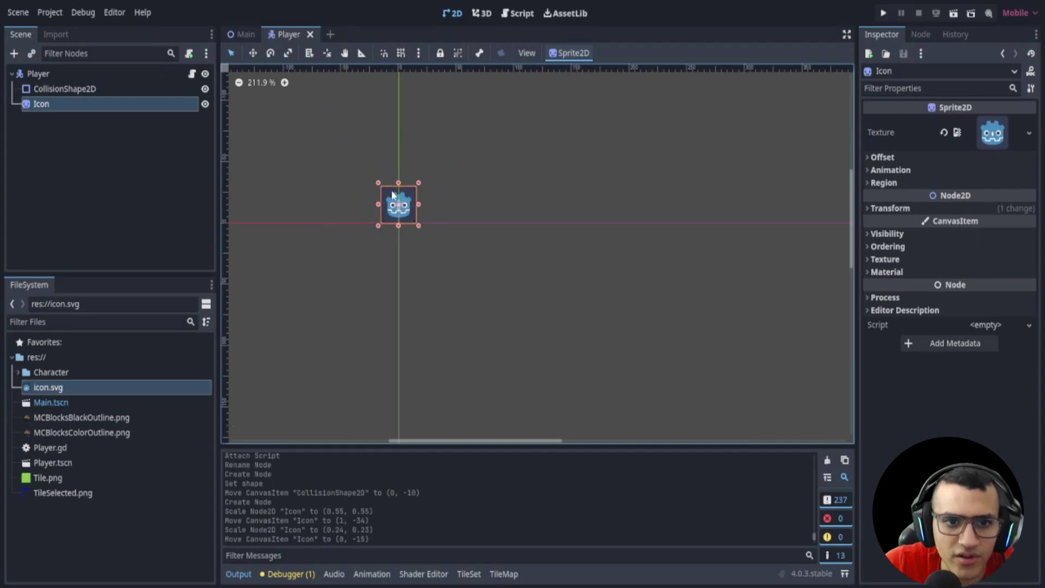
scroll(446, 201, up, 4)
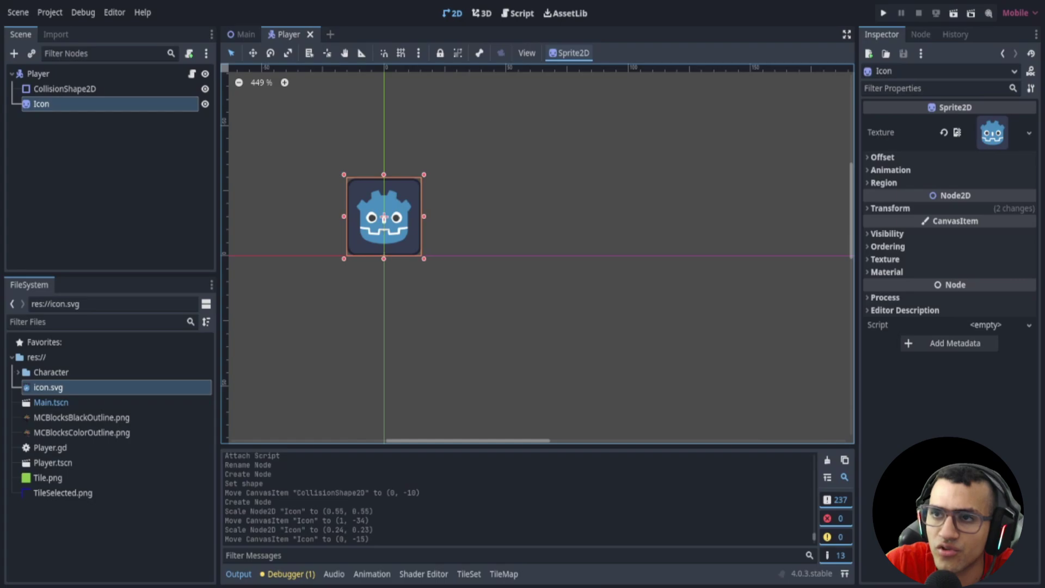
click(133, 166)
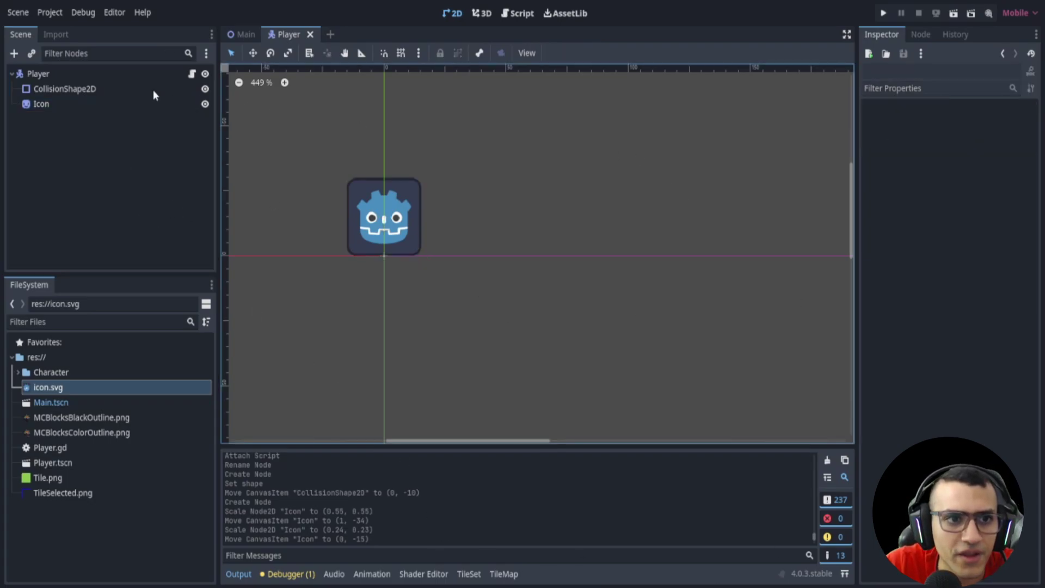
click(155, 74)
click(192, 74)
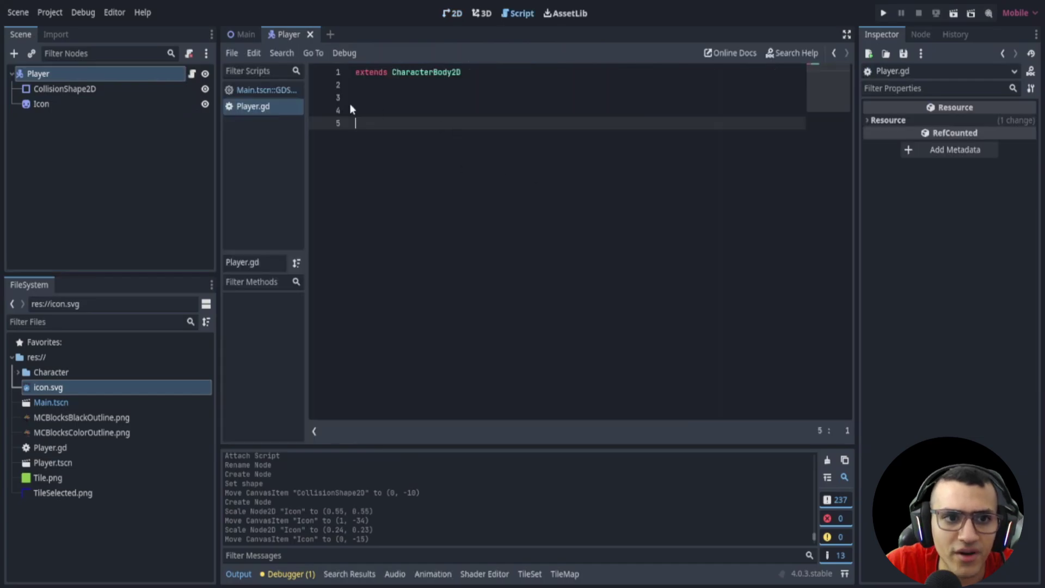
key(alt+Left)
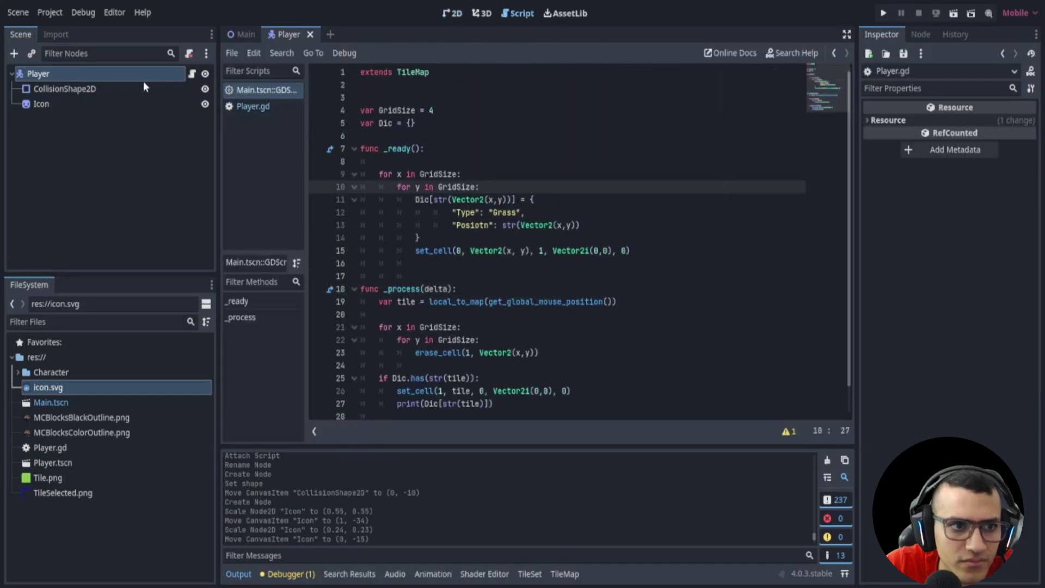